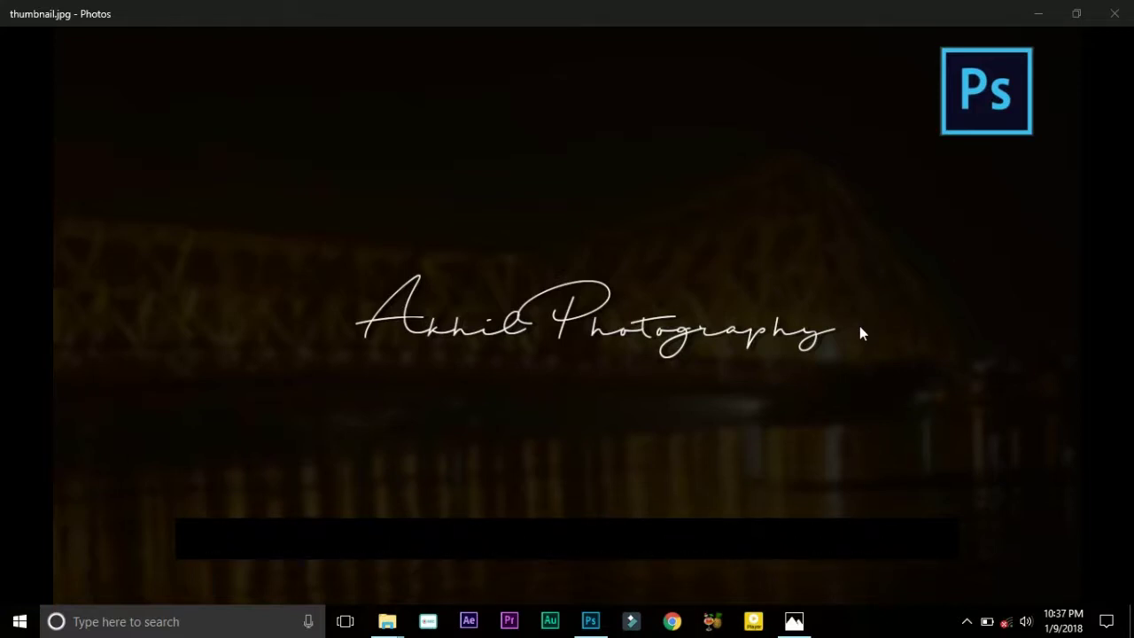
- Open shopping_script (1).zip from Downloads in WinRAR and extract its font files, replacing existing ones
{"action": "left_click", "coordinate": [1055, 13]}
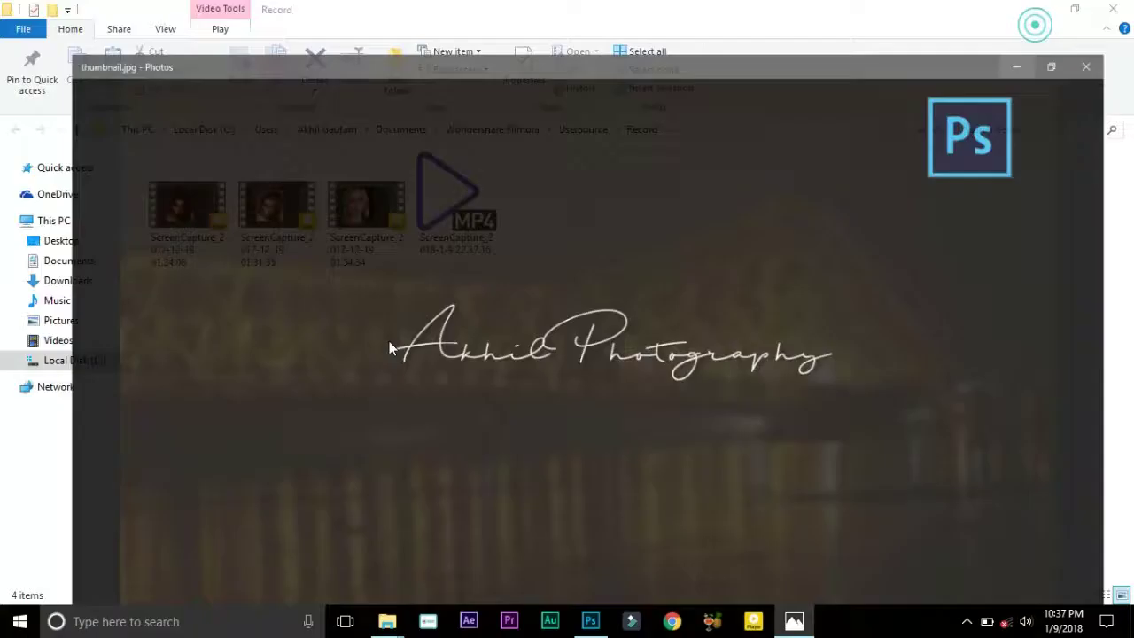
{"action": "left_click", "coordinate": [96, 280]}
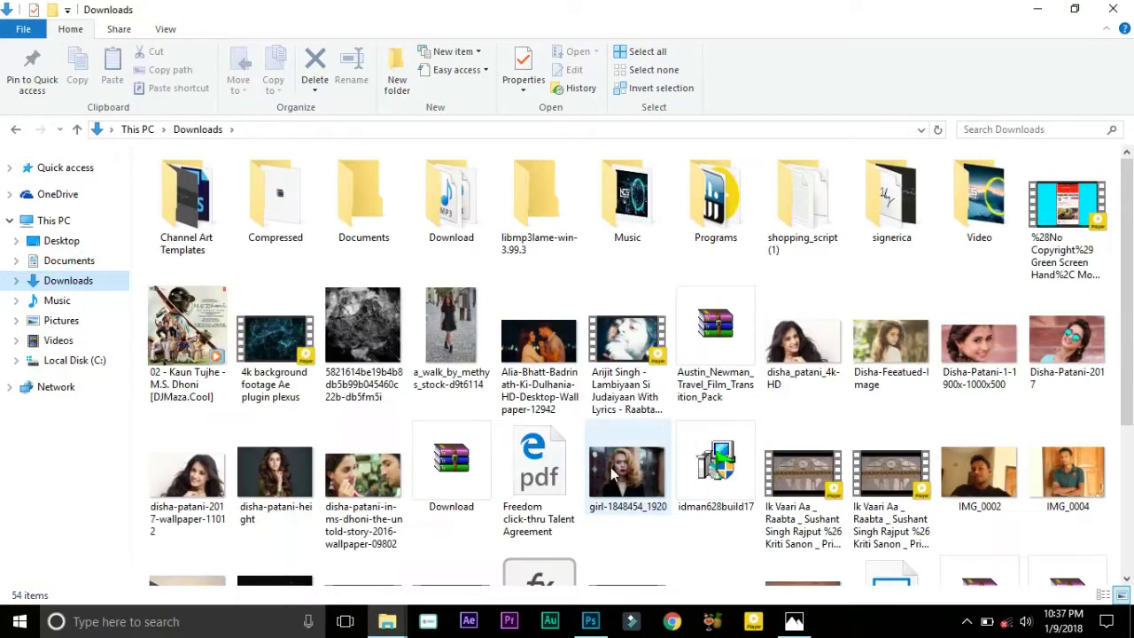
{"action": "scroll", "coordinate": [849, 291], "scroll_direction": "down", "scroll_amount": 3}
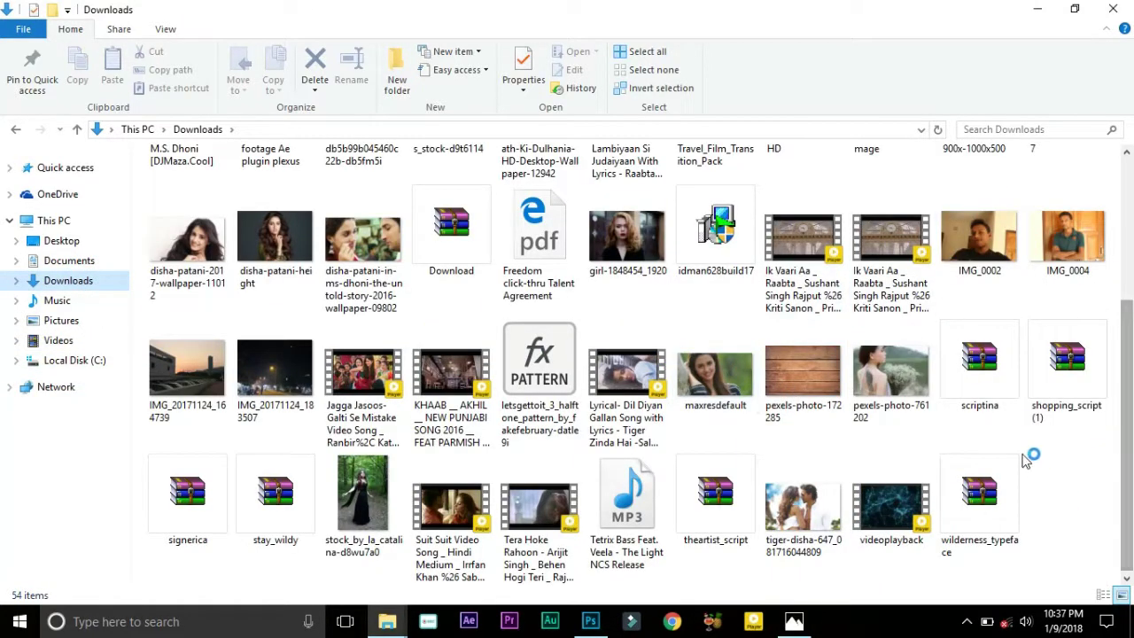
{"action": "left_click", "coordinate": [1053, 377]}
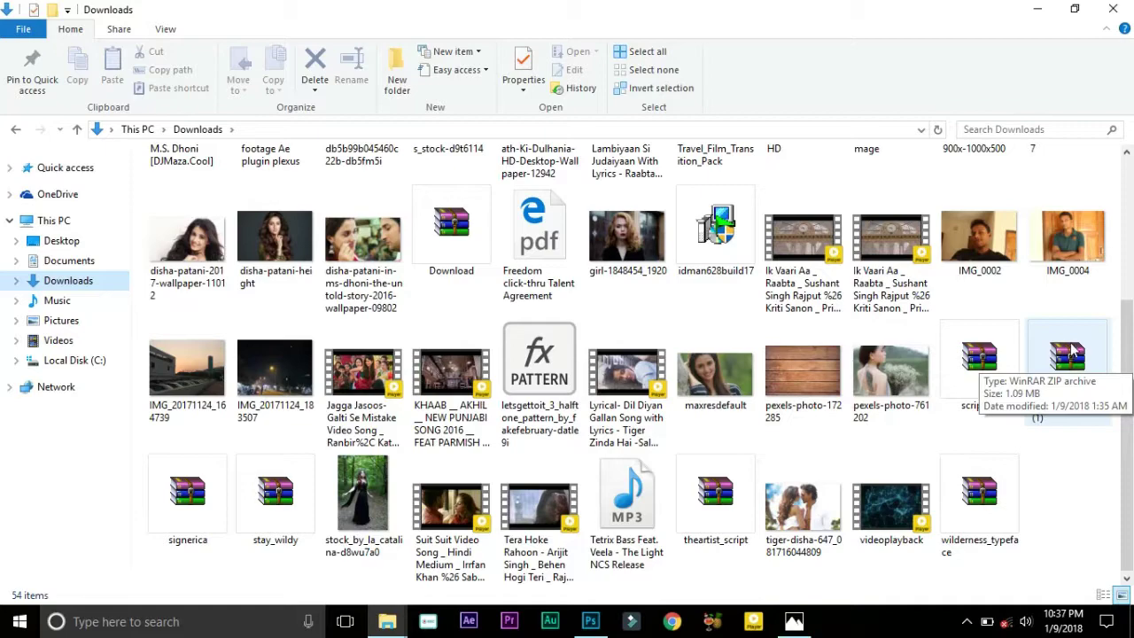
{"action": "double_click", "coordinate": [1068, 355]}
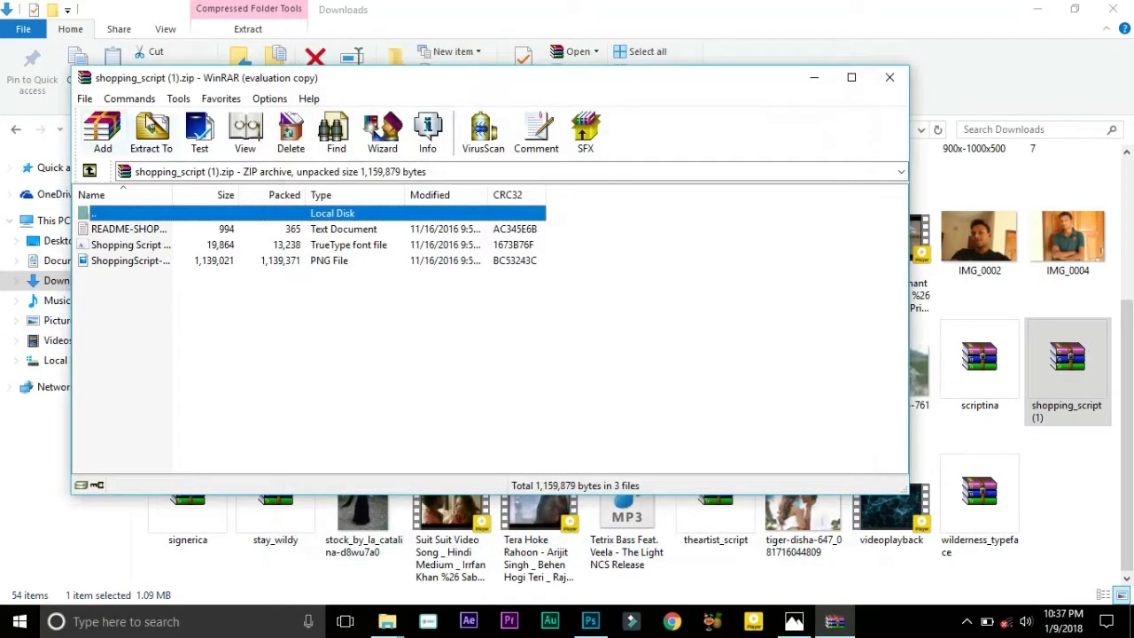
{"action": "left_click", "coordinate": [151, 133]}
{"action": "left_click", "coordinate": [539, 461]}
{"action": "left_click", "coordinate": [460, 375]}
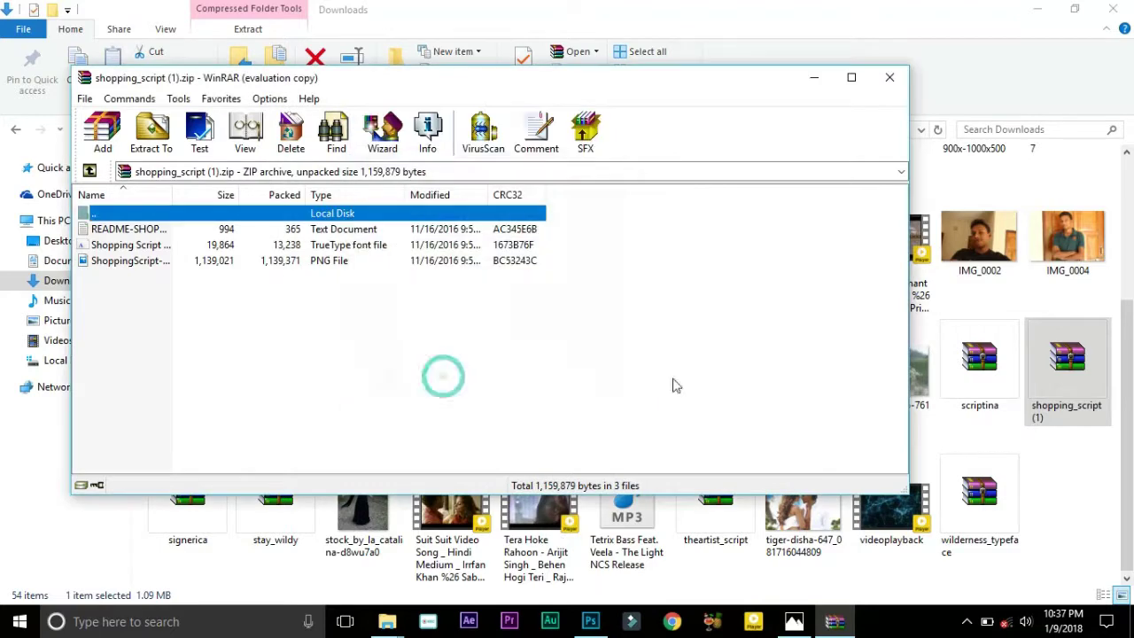
- Install the Shopping Script Demo font from the shopping_script (1) folder, replacing the installed copy
{"action": "left_click", "coordinate": [884, 77]}
{"action": "scroll", "coordinate": [532, 399], "scroll_direction": "up", "scroll_amount": 5}
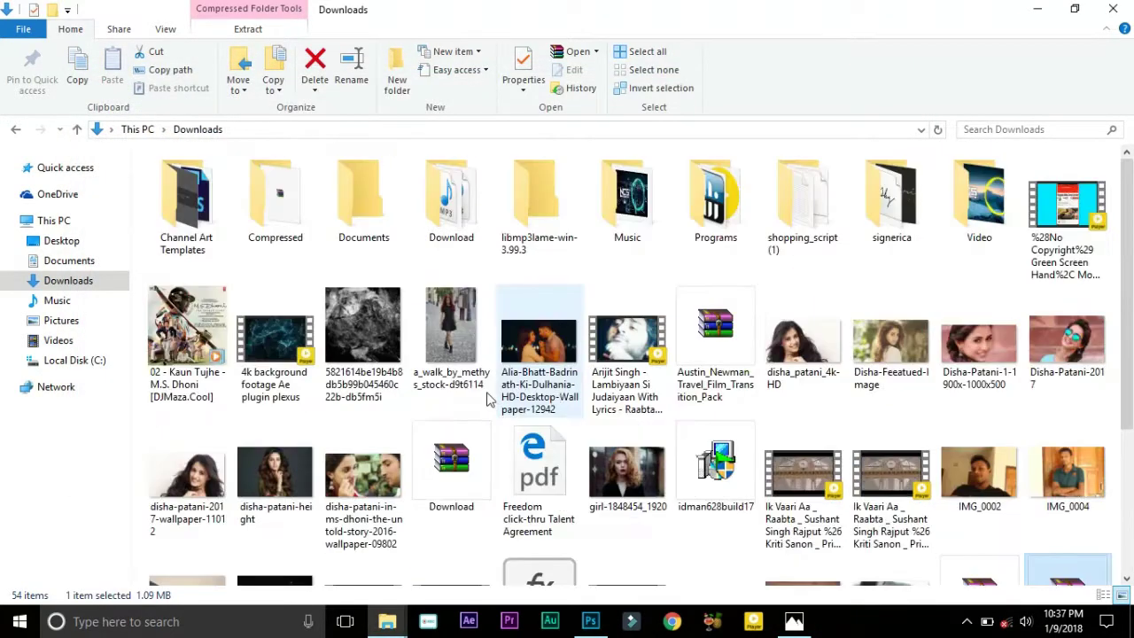
{"action": "double_click", "coordinate": [803, 202]}
{"action": "left_click", "coordinate": [298, 199]}
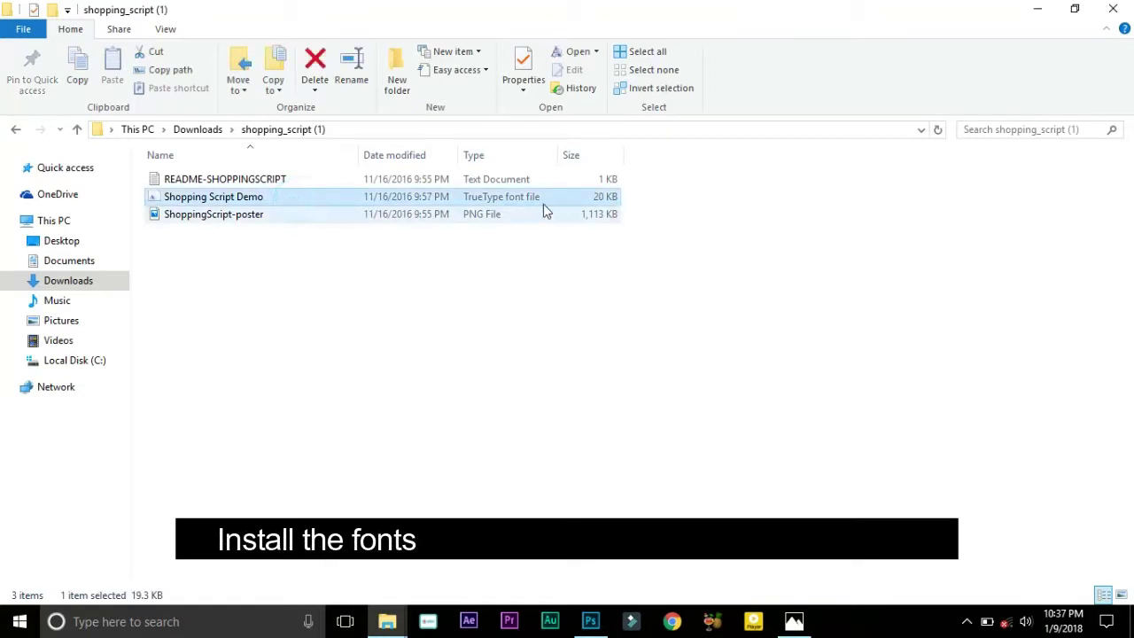
{"action": "right_click", "coordinate": [486, 193]}
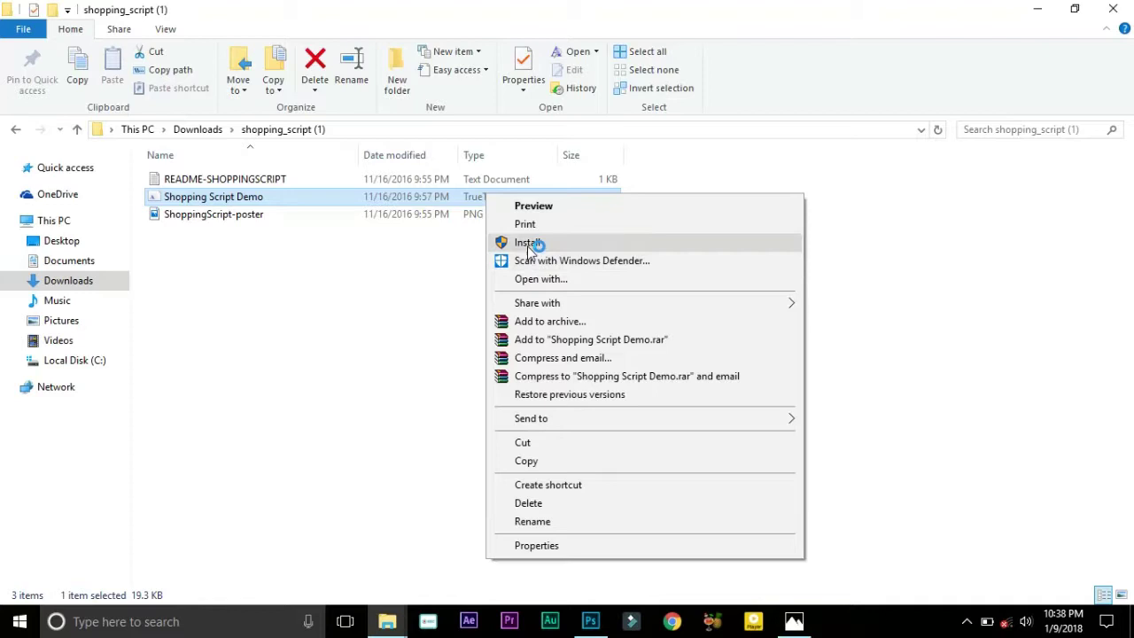
{"action": "left_click", "coordinate": [528, 242]}
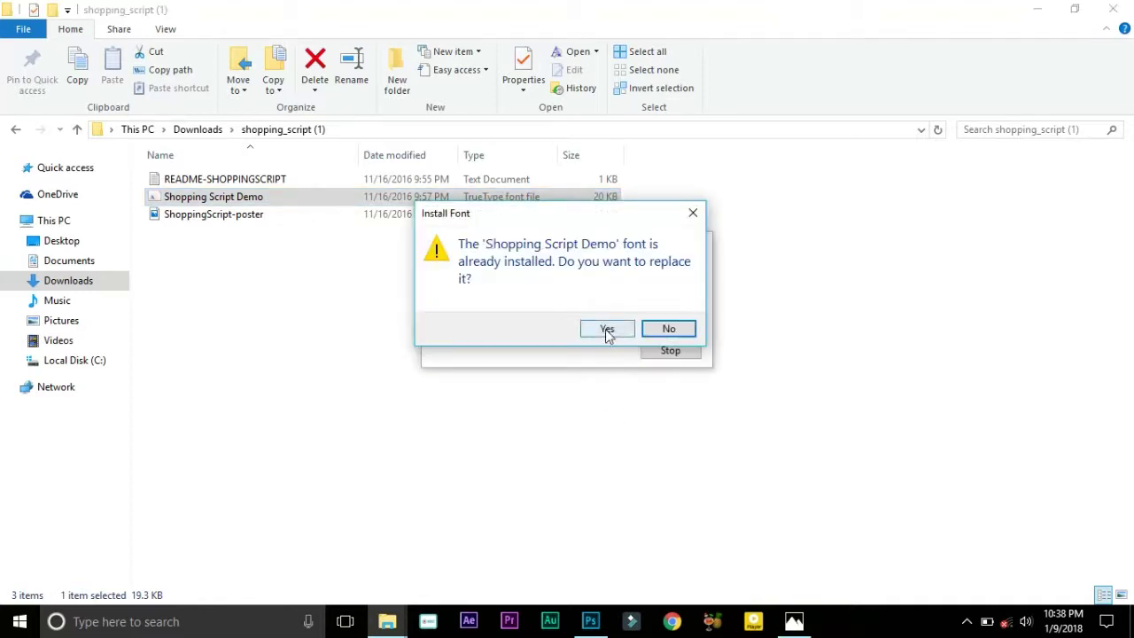
{"action": "left_click", "coordinate": [606, 330]}
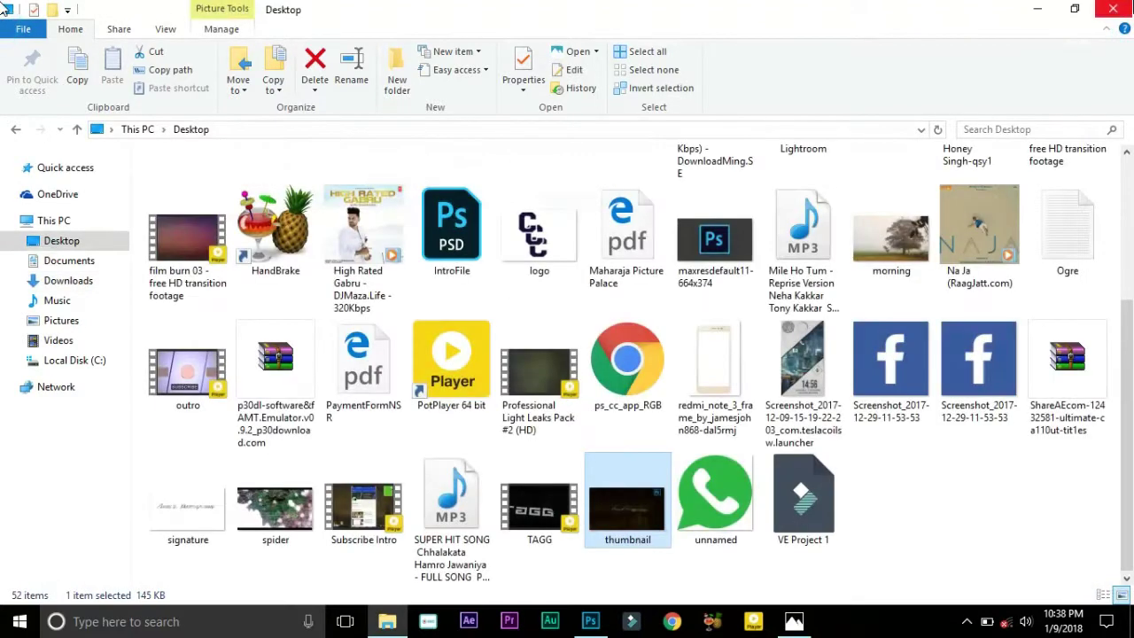
- Create a new HDTV 1080p (1920×1080) document, Untitled-1, in Photoshop
{"action": "left_click", "coordinate": [594, 625]}
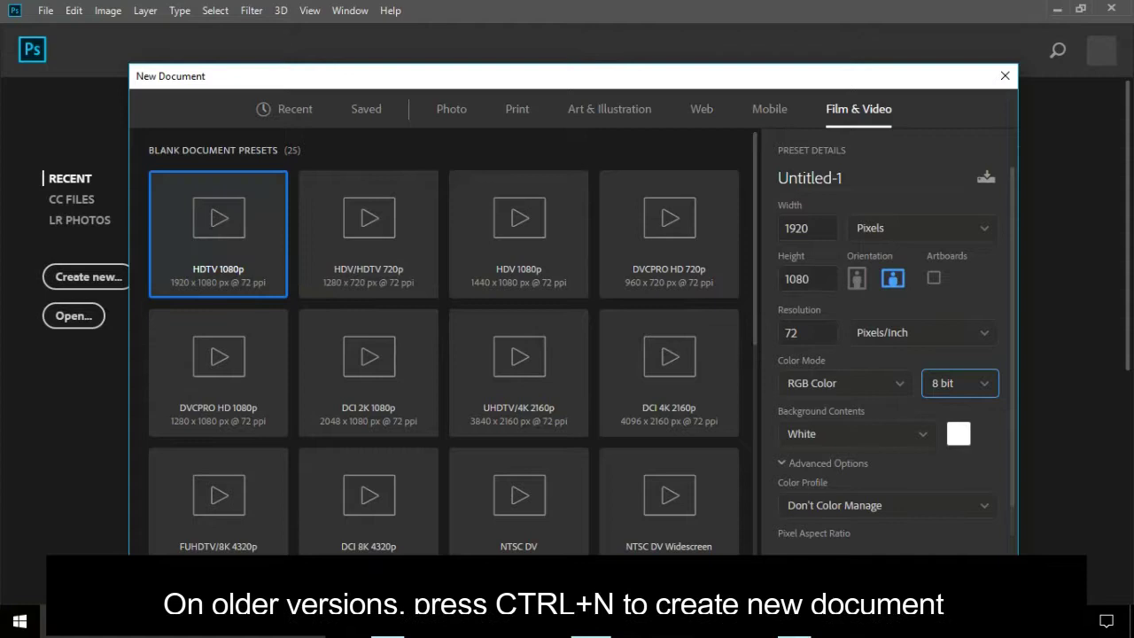
{"action": "left_click", "coordinate": [886, 572]}
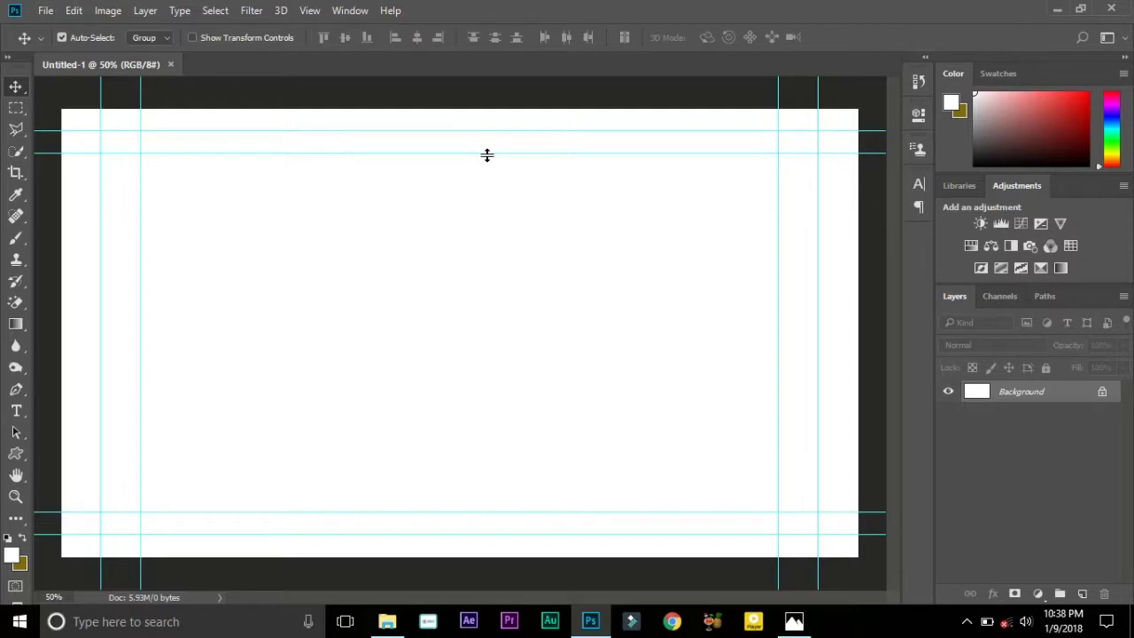
- Hide the canvas guides and unlock the Background layer as Layer 0
{"action": "key", "text": "ctrl+semicolon"}
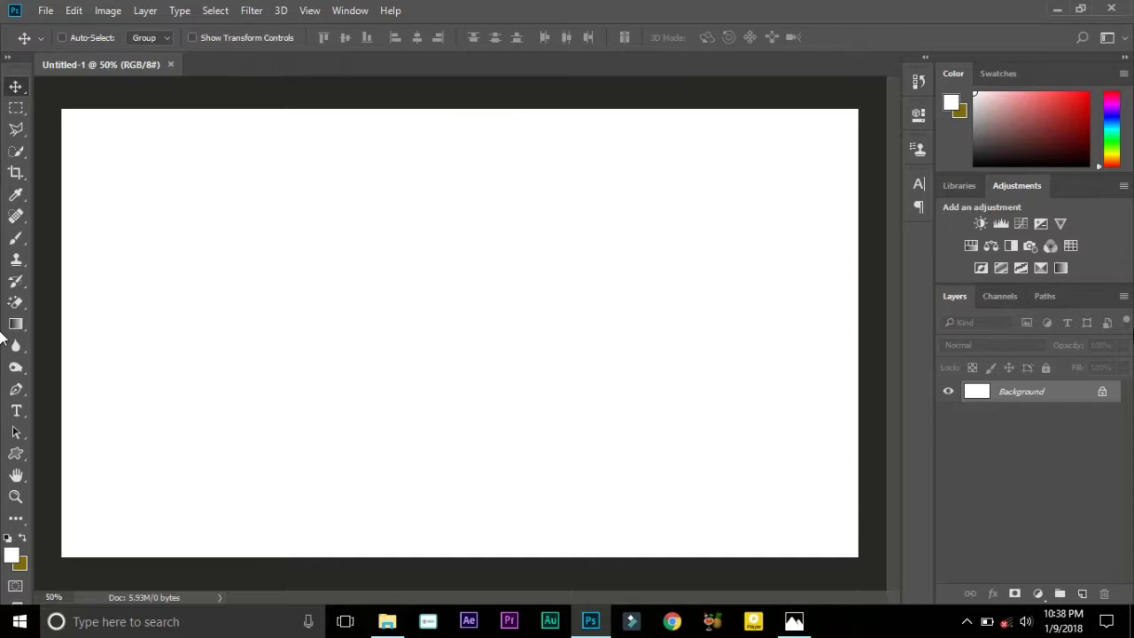
{"action": "left_click", "coordinate": [1103, 392]}
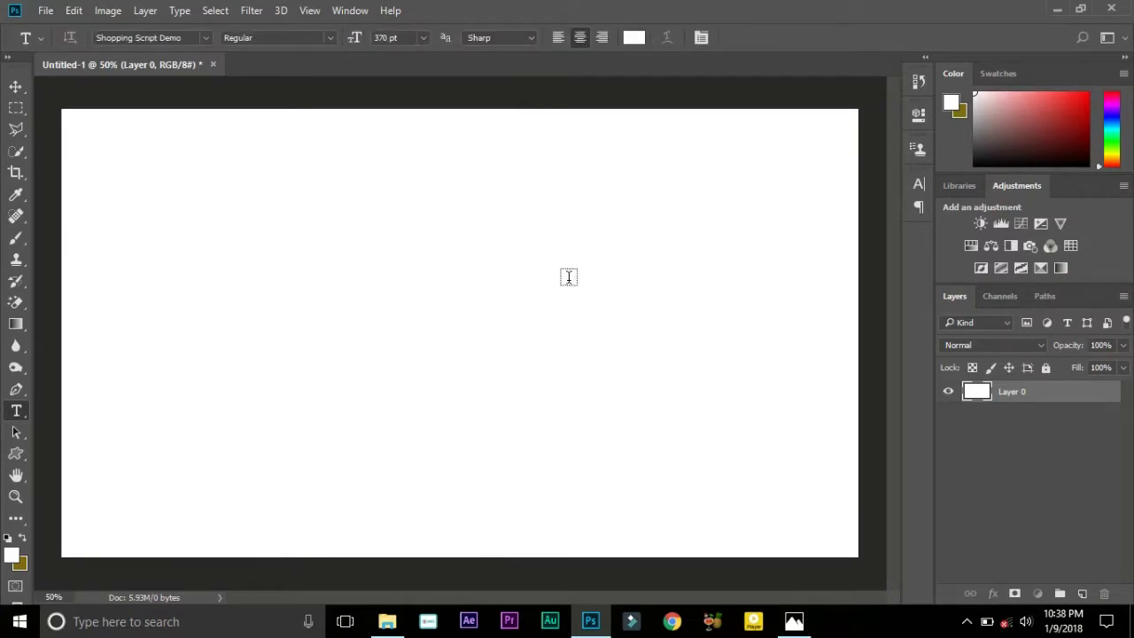
- Add a text layer reading 'Happyy Bilashanta' and reduce its font size to 253 pt
{"action": "left_click", "coordinate": [376, 323]}
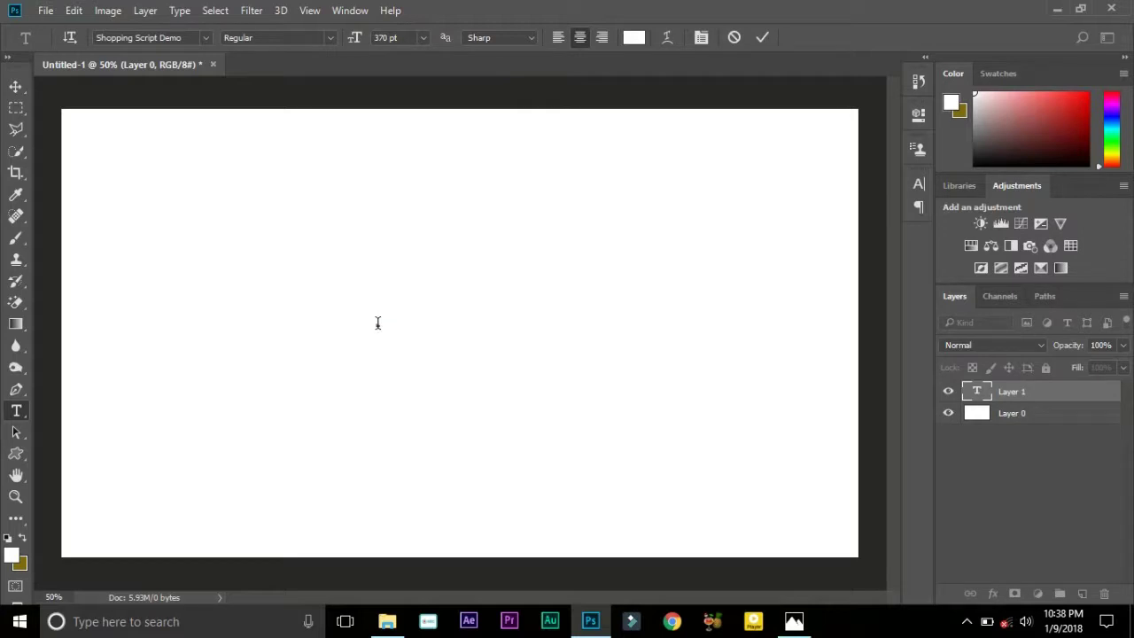
{"action": "type", "text": "Happy"}
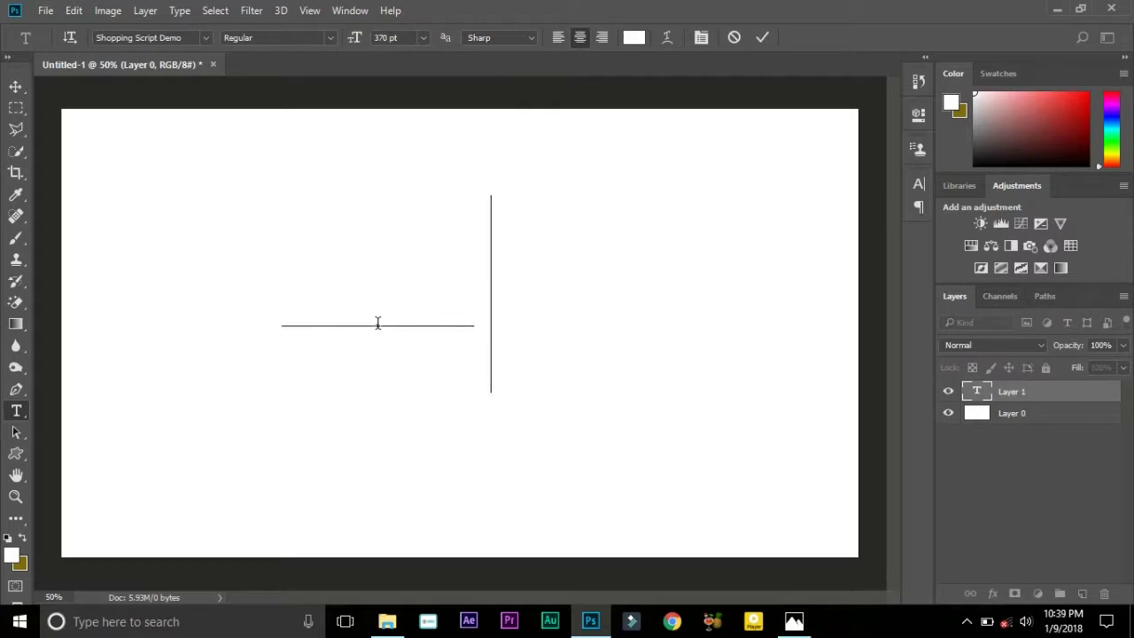
{"action": "type", "text": "y"}
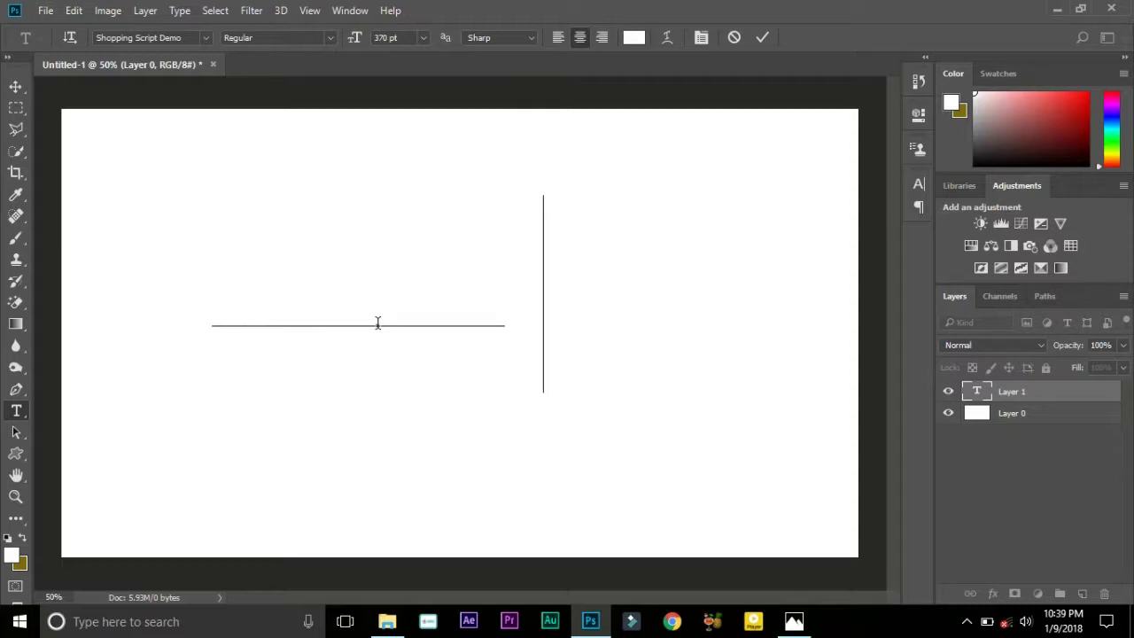
{"action": "type", "text": " Bi"}
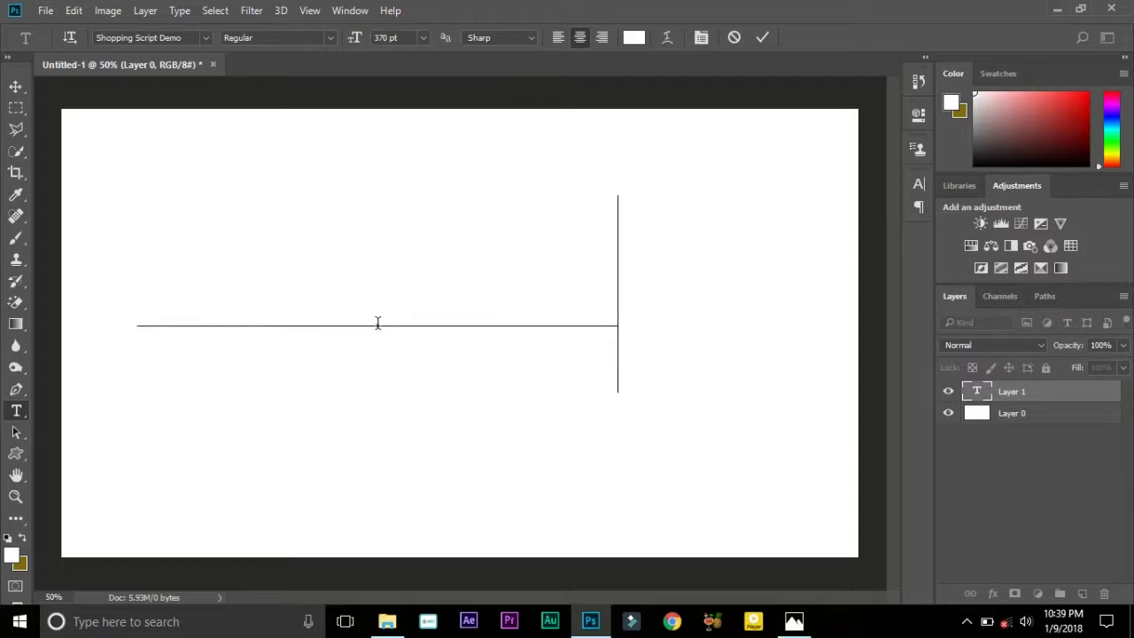
{"action": "type", "text": "lasha"}
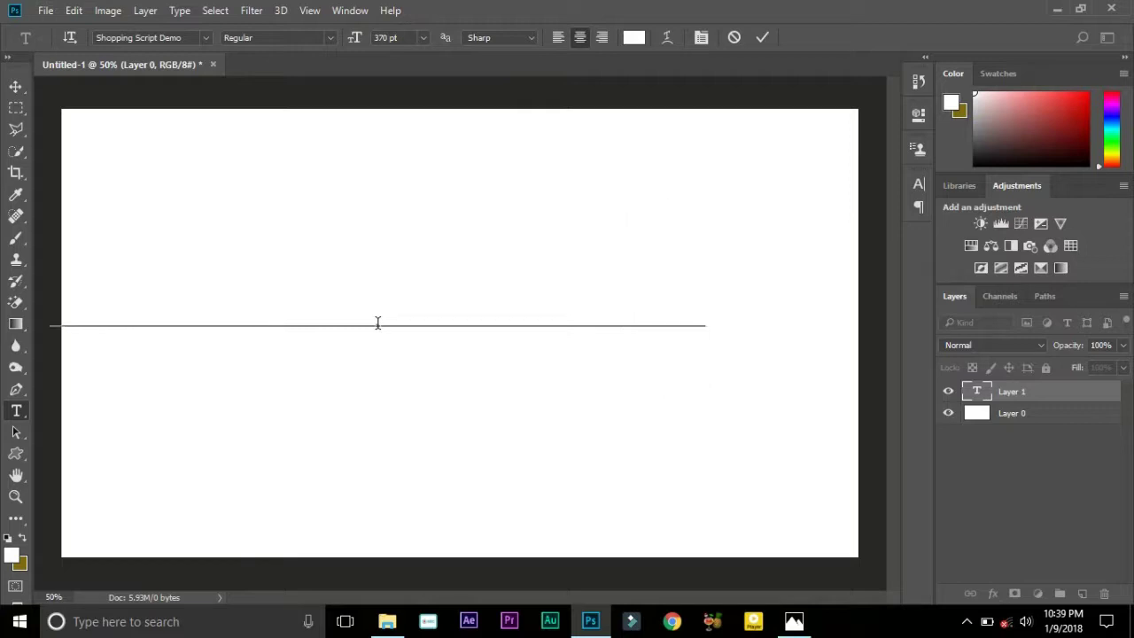
{"action": "type", "text": "nta"}
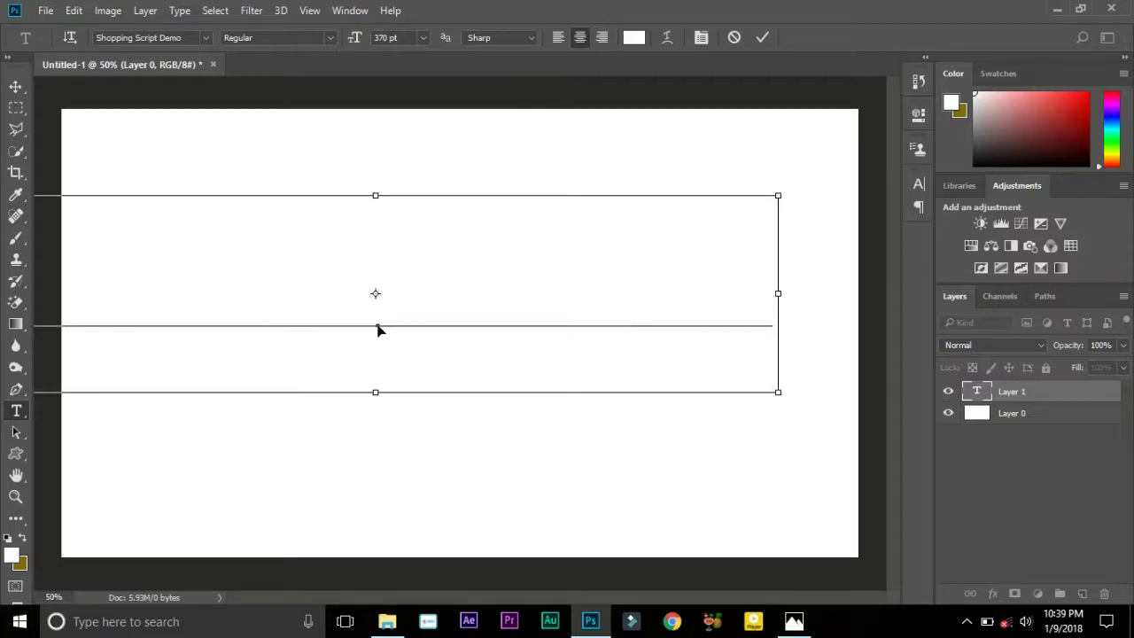
{"action": "key", "text": "ctrl+a"}
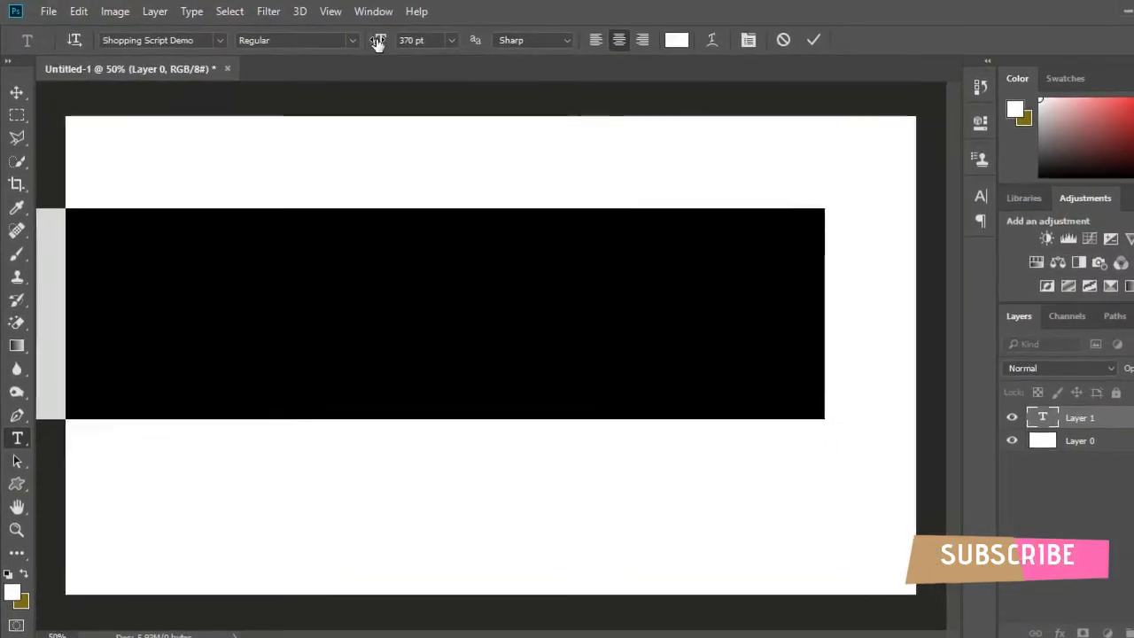
{"action": "mouse_move", "coordinate": [361, 38]}
{"action": "left_mouse_down"}
{"action": "mouse_move", "coordinate": [452, 60]}
{"action": "mouse_move", "coordinate": [359, 42]}
{"action": "mouse_move", "coordinate": [461, 450]}
{"action": "mouse_move", "coordinate": [584, 459]}
{"action": "left_mouse_up"}
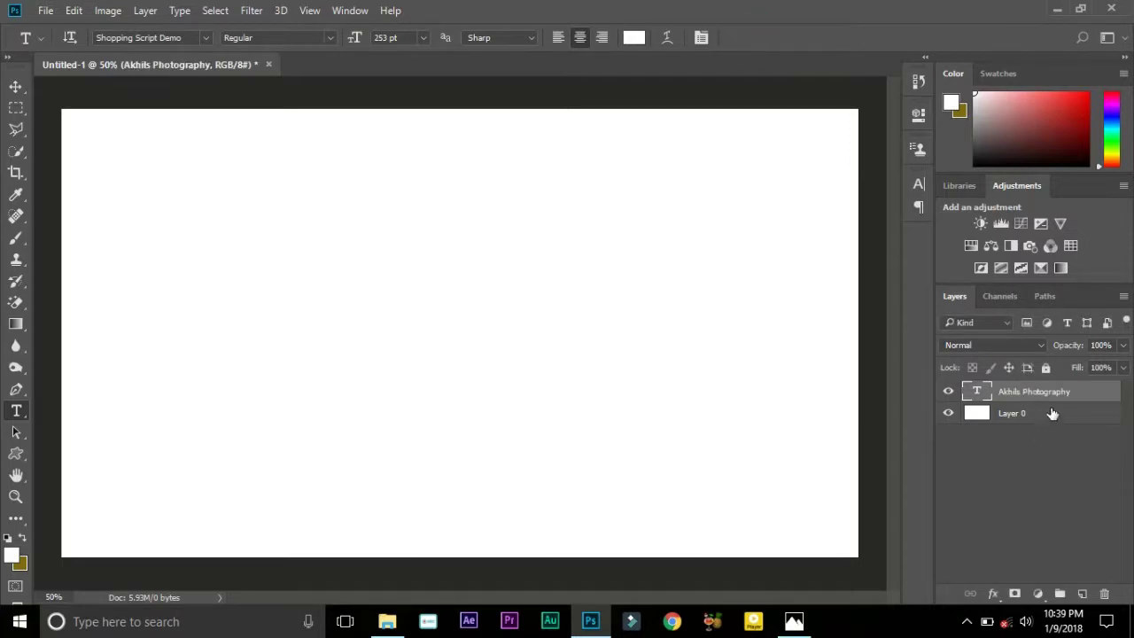
- Delete Layer 0 and add a #000000 Solid Color fill layer beneath the text layer
{"action": "left_click_drag", "start_coordinate": [1054, 429], "coordinate": [1105, 593]}
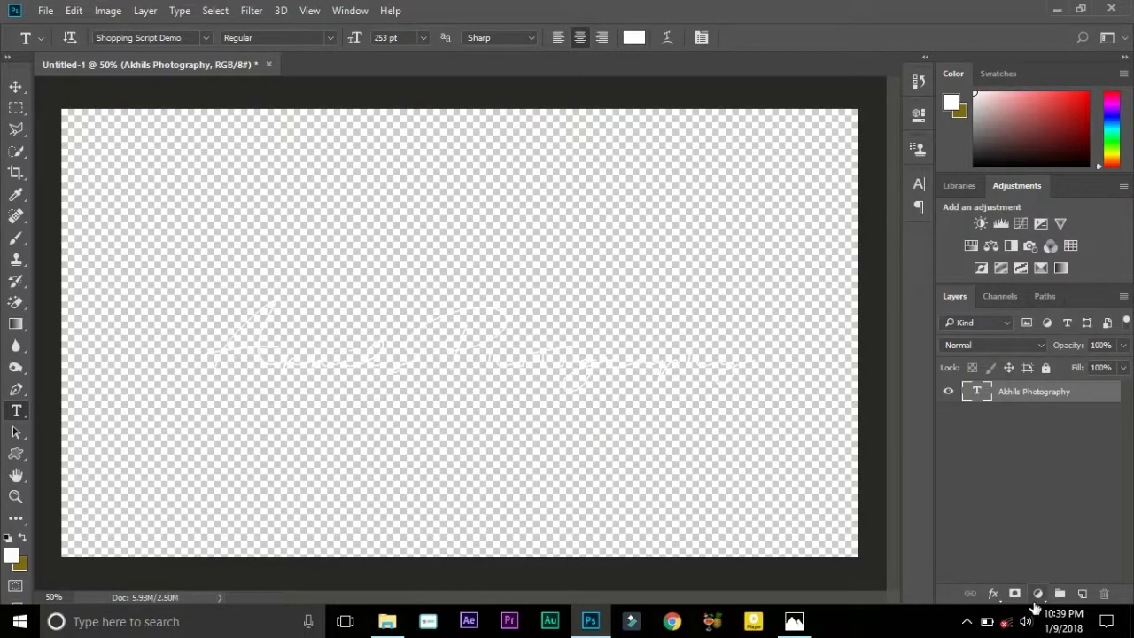
{"action": "left_click", "coordinate": [1037, 594]}
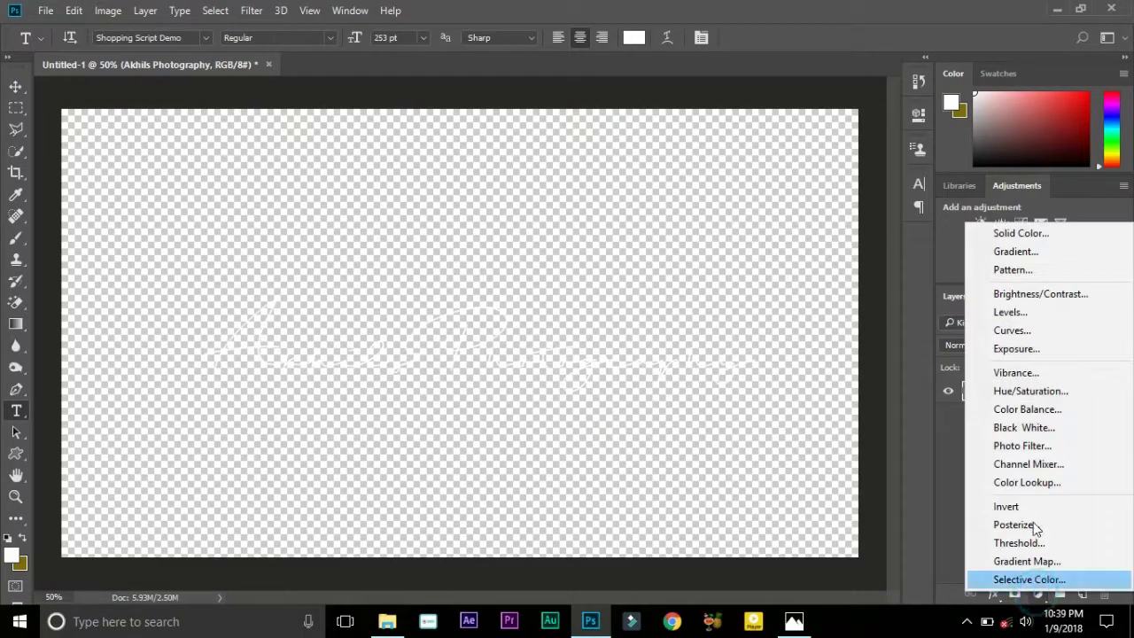
{"action": "left_click", "coordinate": [999, 234]}
{"action": "type", "text": "000000"}
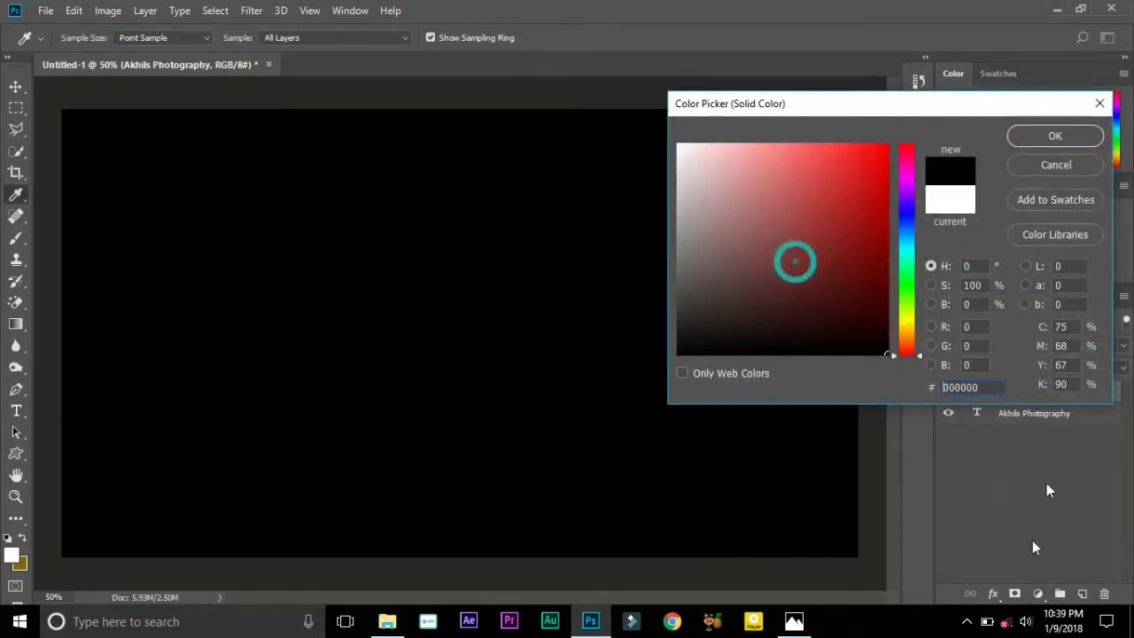
{"action": "left_click", "coordinate": [1046, 142]}
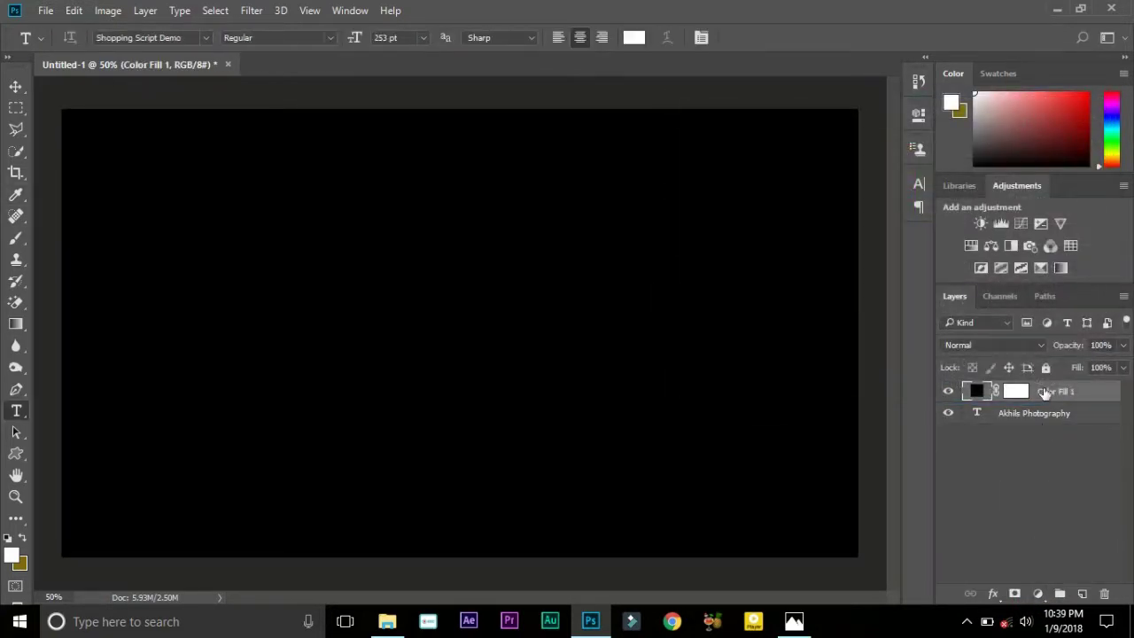
{"action": "left_click_drag", "start_coordinate": [1046, 392], "coordinate": [1047, 450]}
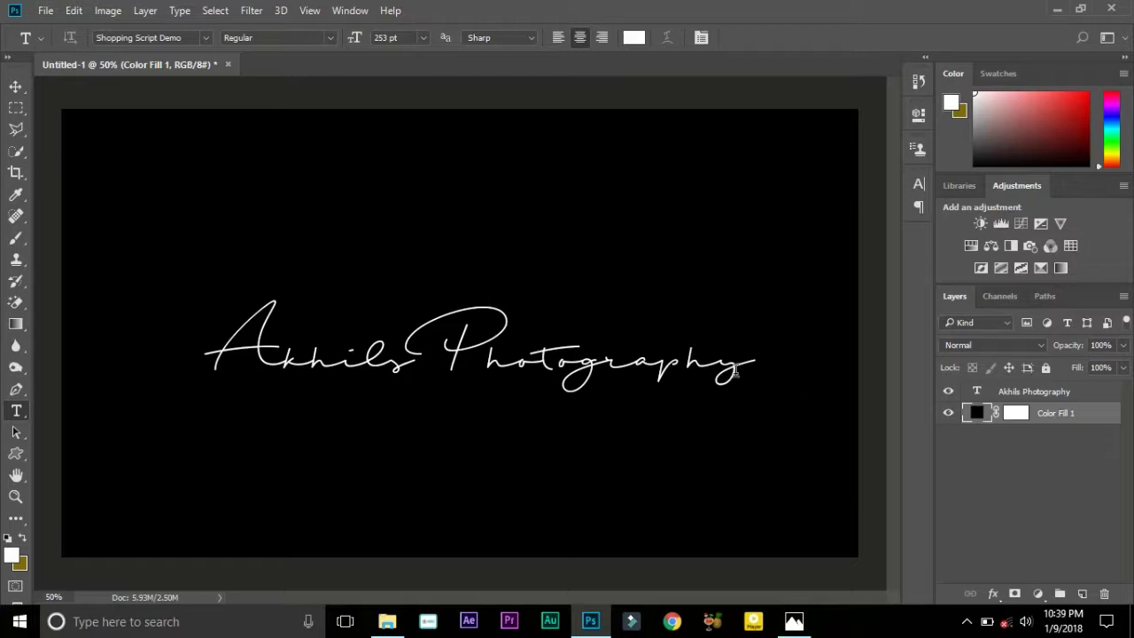
{"action": "mouse_move", "coordinate": [736, 371]}
{"action": "left_mouse_down"}
{"action": "mouse_move", "coordinate": [221, 292]}
{"action": "mouse_move", "coordinate": [122, 292]}
{"action": "left_mouse_up"}
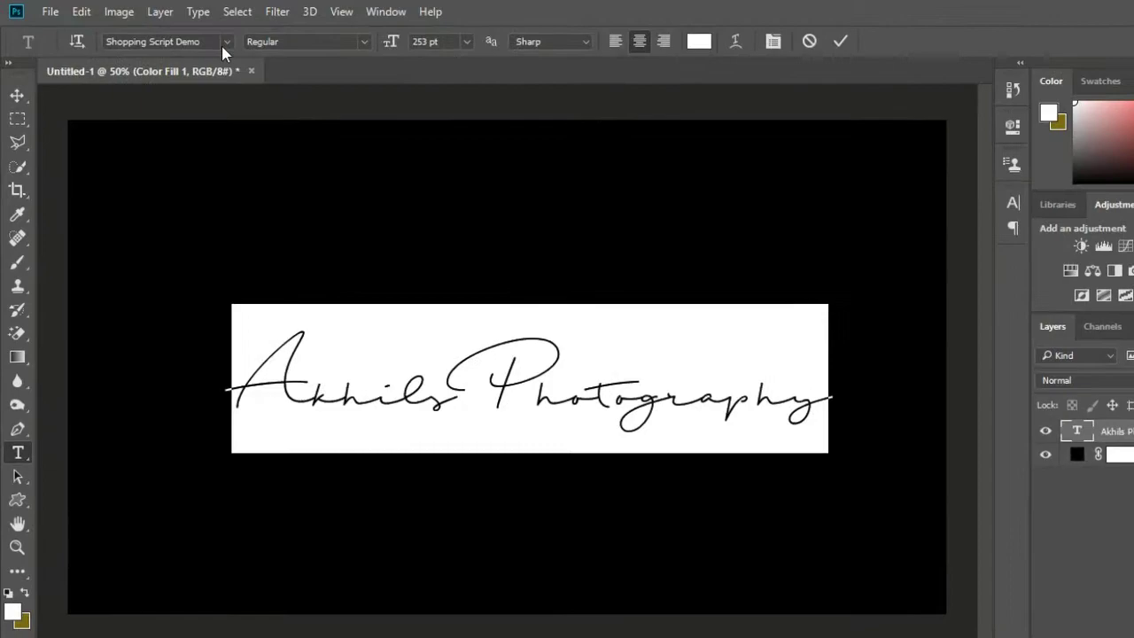
{"action": "left_click", "coordinate": [227, 42]}
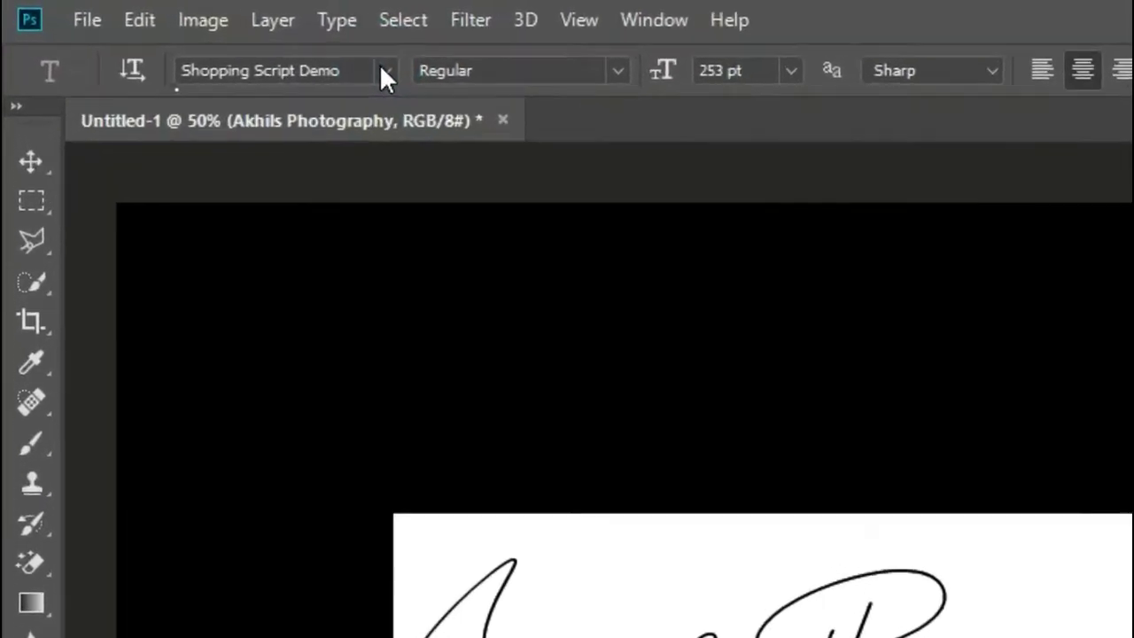
{"action": "left_click", "coordinate": [204, 37]}
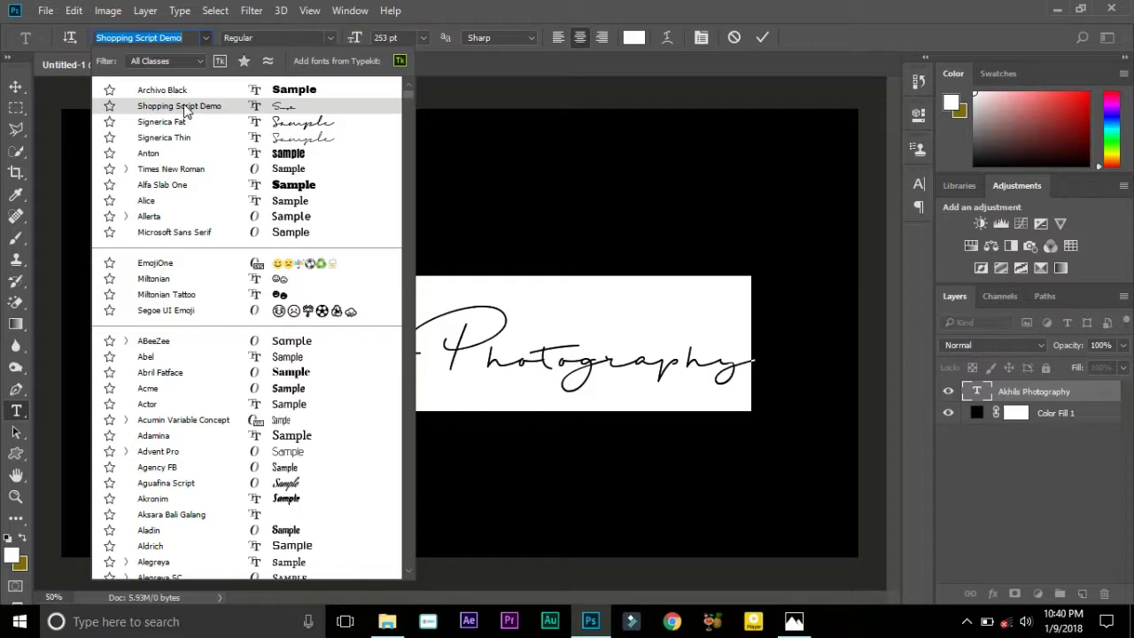
{"action": "left_click", "coordinate": [763, 39]}
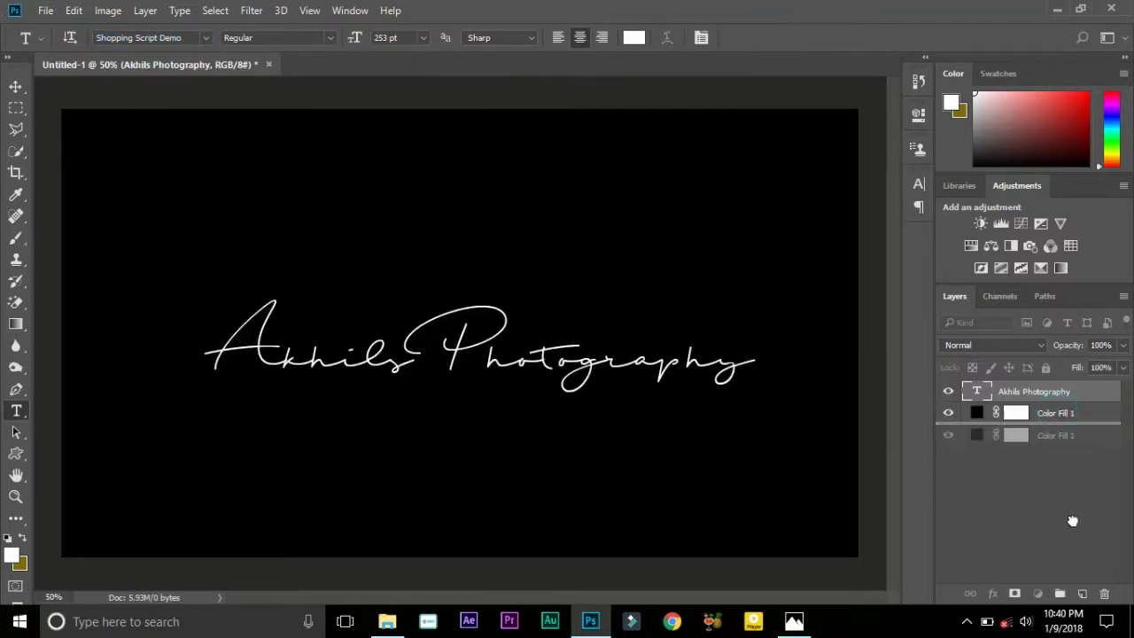
- Delete the black Color Fill 1 layer and save the logo as PNG 'logoofakhil' with default options
{"action": "left_click_drag", "start_coordinate": [1059, 418], "coordinate": [1103, 594]}
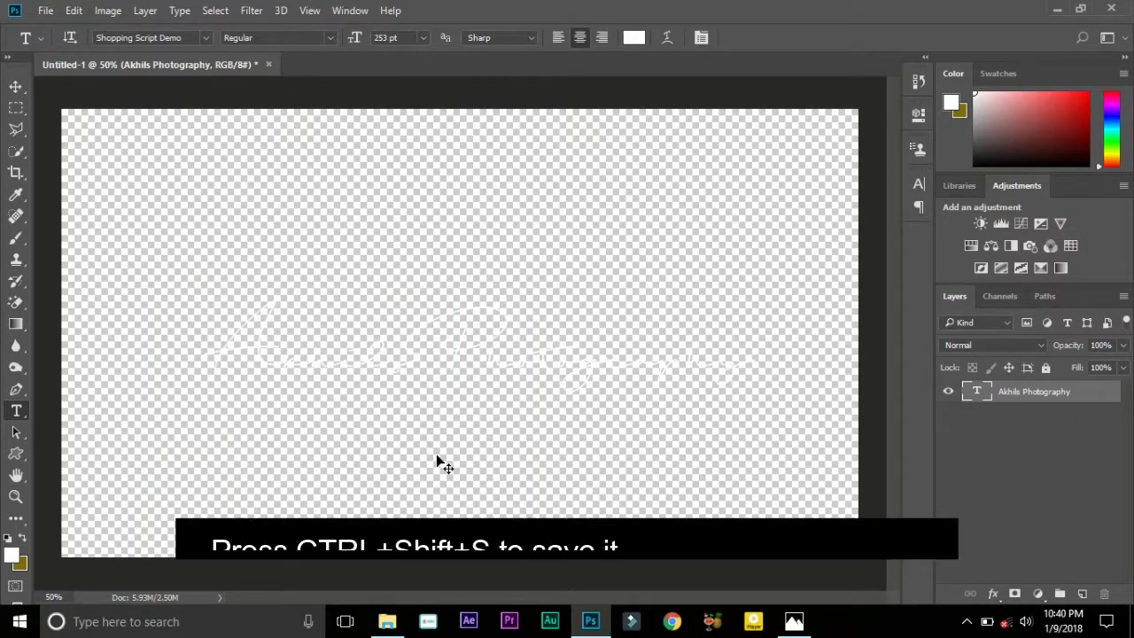
{"action": "key", "text": "ctrl+shift+s"}
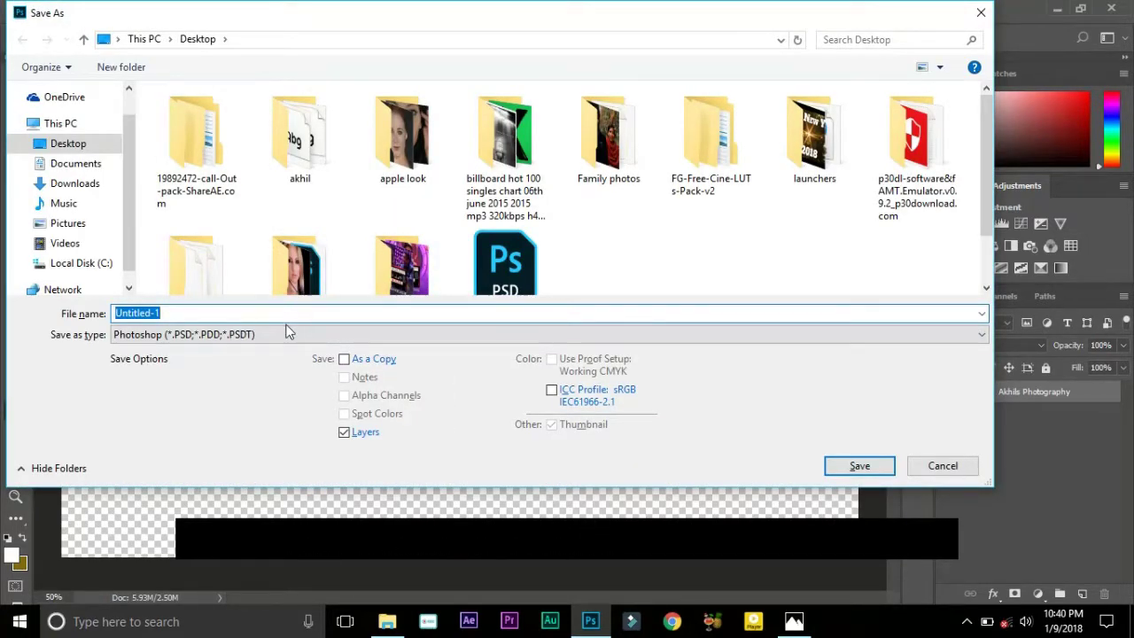
{"action": "type", "text": "logoofakhil"}
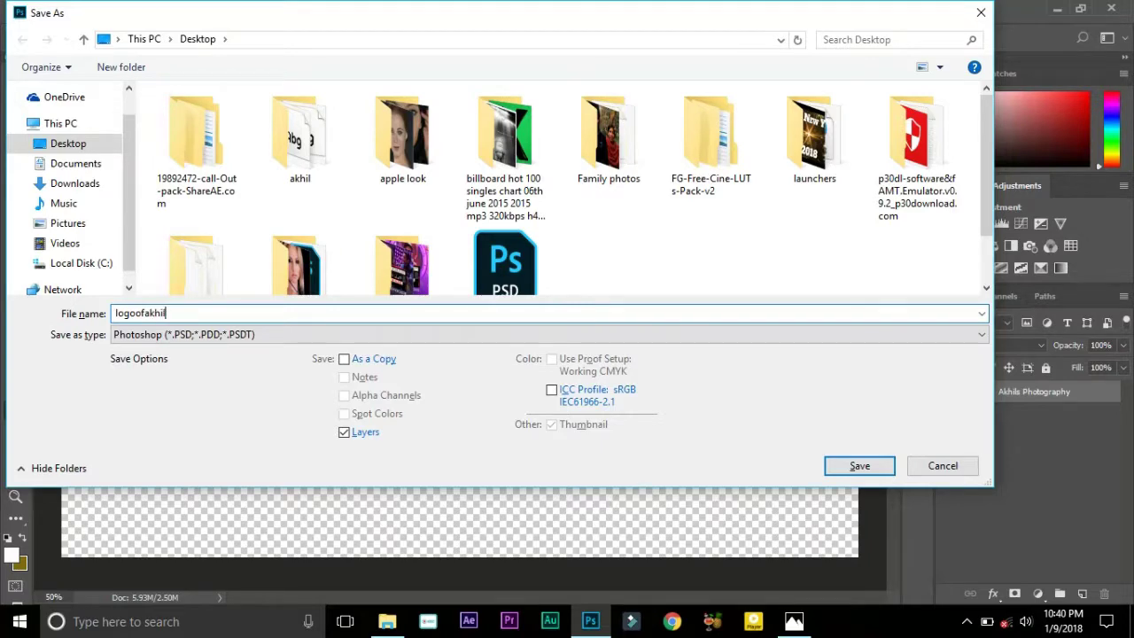
{"action": "left_click", "coordinate": [537, 334]}
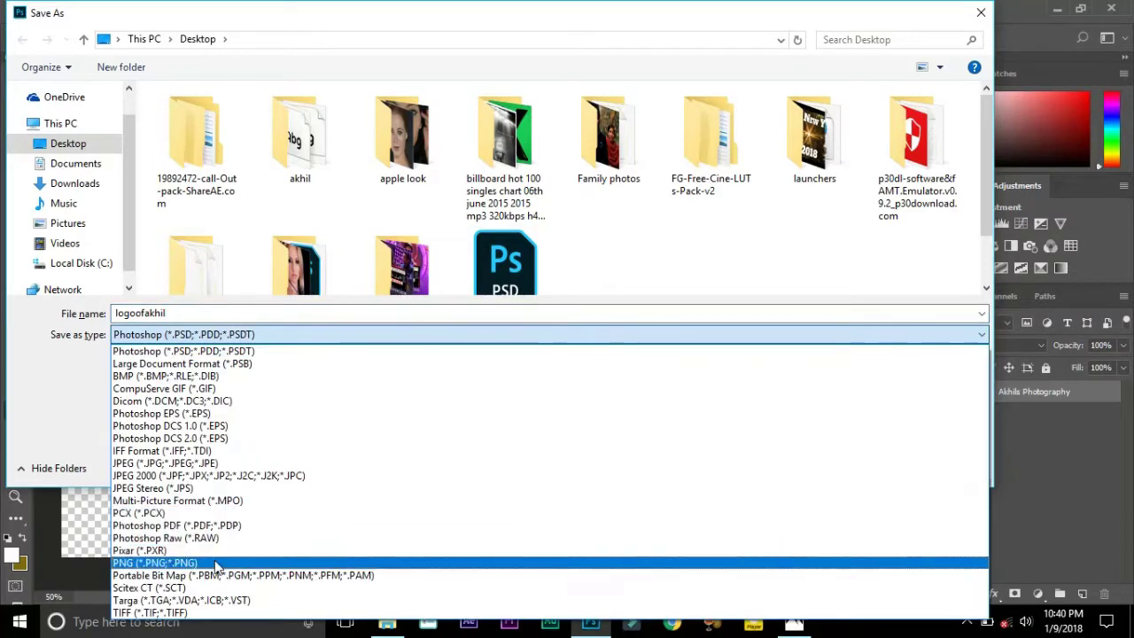
{"action": "left_click", "coordinate": [384, 562]}
{"action": "left_click", "coordinate": [857, 470]}
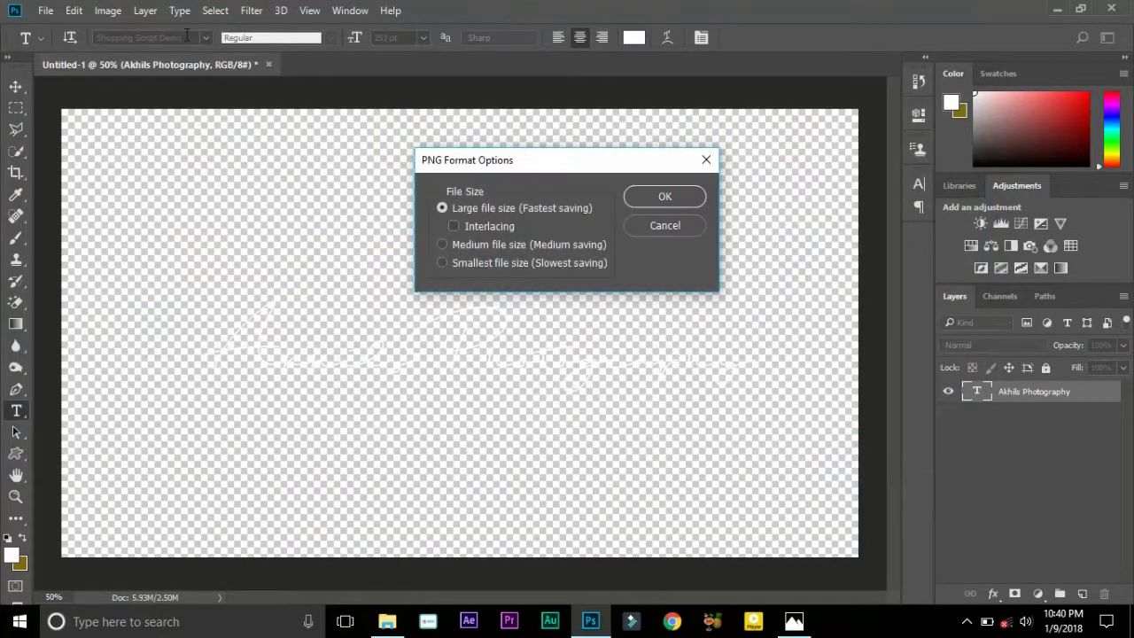
{"action": "left_click", "coordinate": [670, 199]}
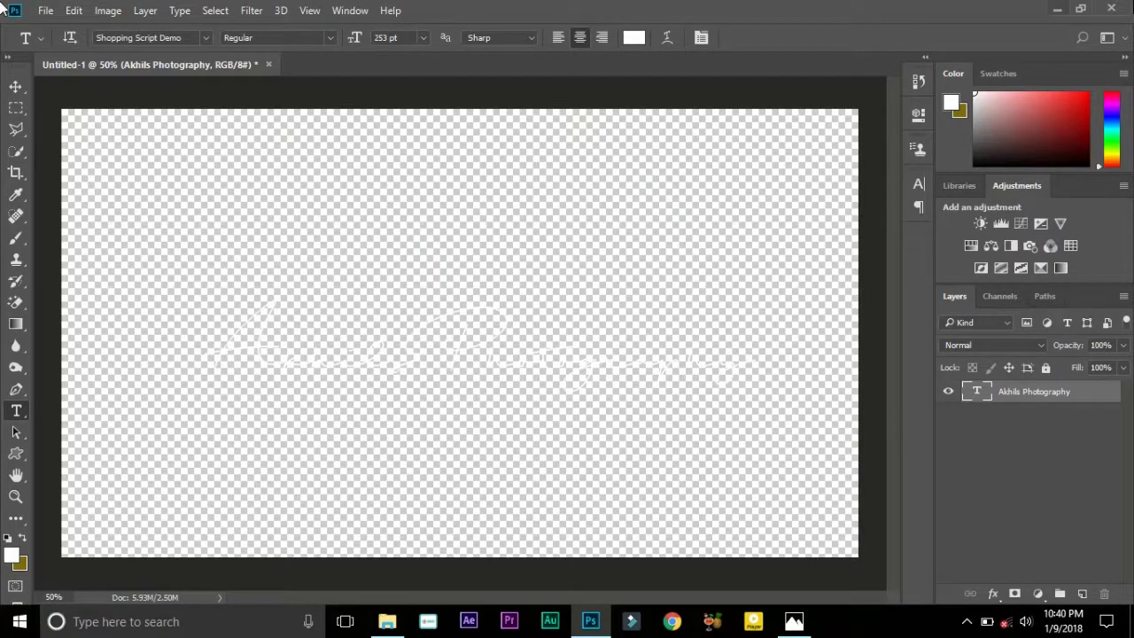
- Open the _MG_0623 night bridge photo from the Desktop folder in Photoshop
{"action": "left_click", "coordinate": [1057, 9]}
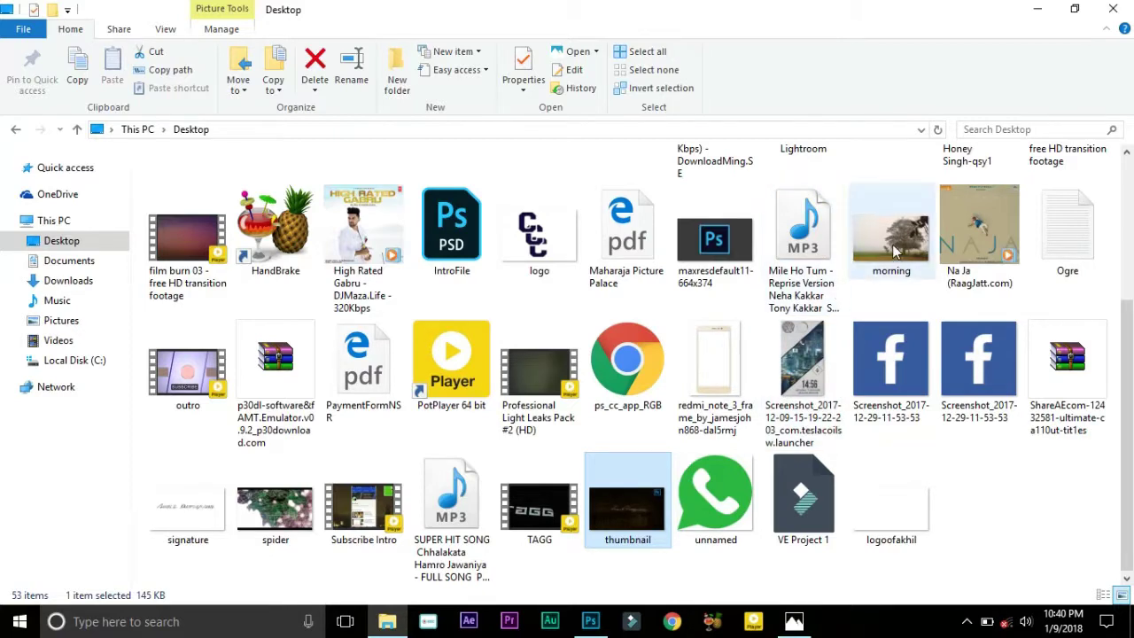
{"action": "scroll", "coordinate": [364, 381], "scroll_direction": "up", "scroll_amount": 3}
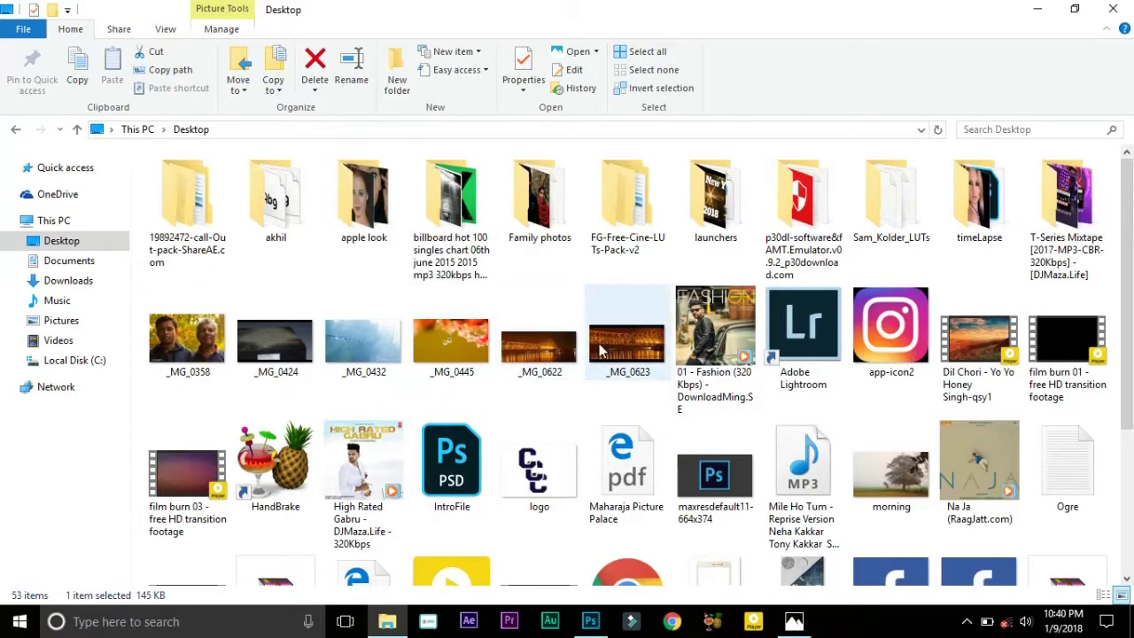
{"action": "mouse_move", "coordinate": [621, 357]}
{"action": "left_mouse_down"}
{"action": "mouse_move", "coordinate": [598, 627]}
{"action": "mouse_move", "coordinate": [703, 308]}
{"action": "left_mouse_up"}
{"action": "left_click_drag", "start_coordinate": [783, 61], "coordinate": [795, 55]}
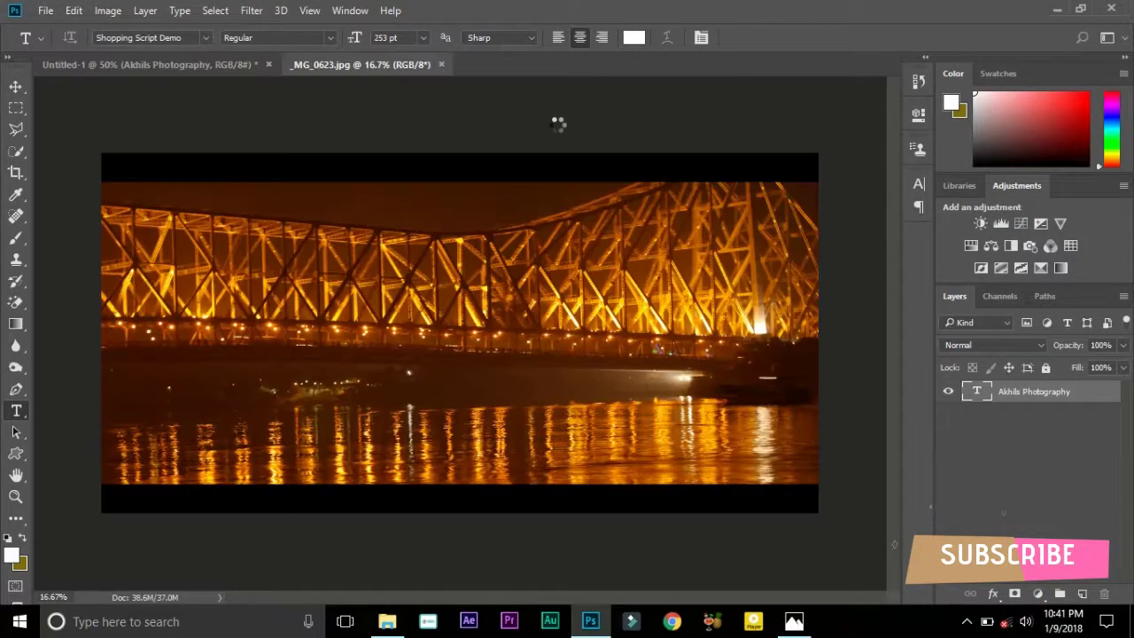
- Pick up the saved logoofakhil logo file from the Desktop folder for Photoshop
{"action": "left_click", "coordinate": [1056, 8]}
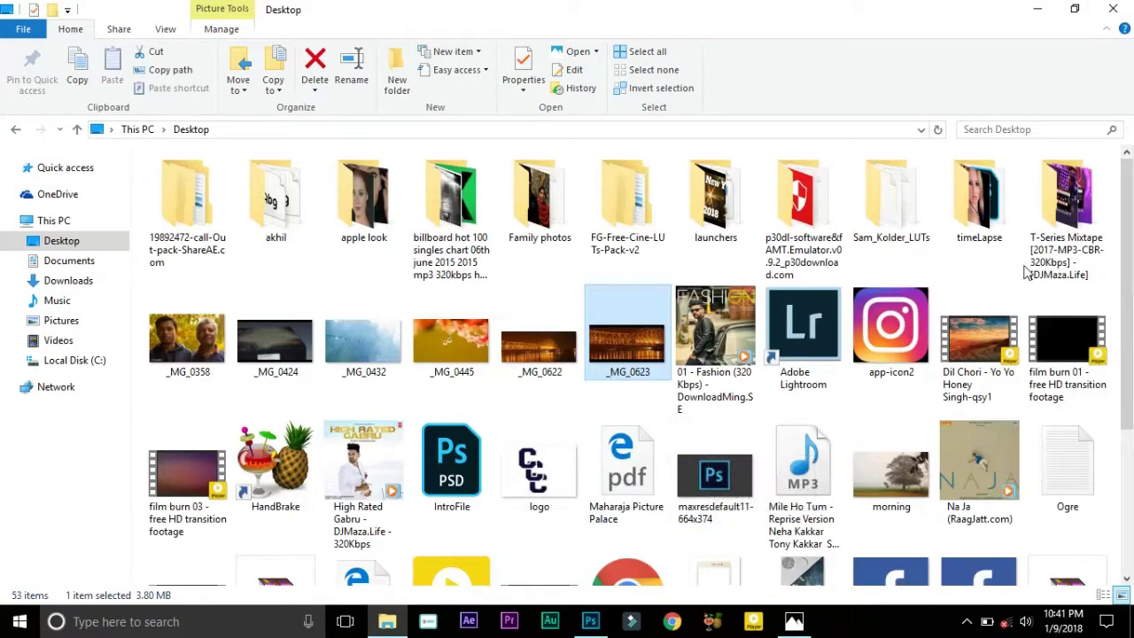
{"action": "scroll", "coordinate": [900, 416], "scroll_direction": "down", "scroll_amount": 3}
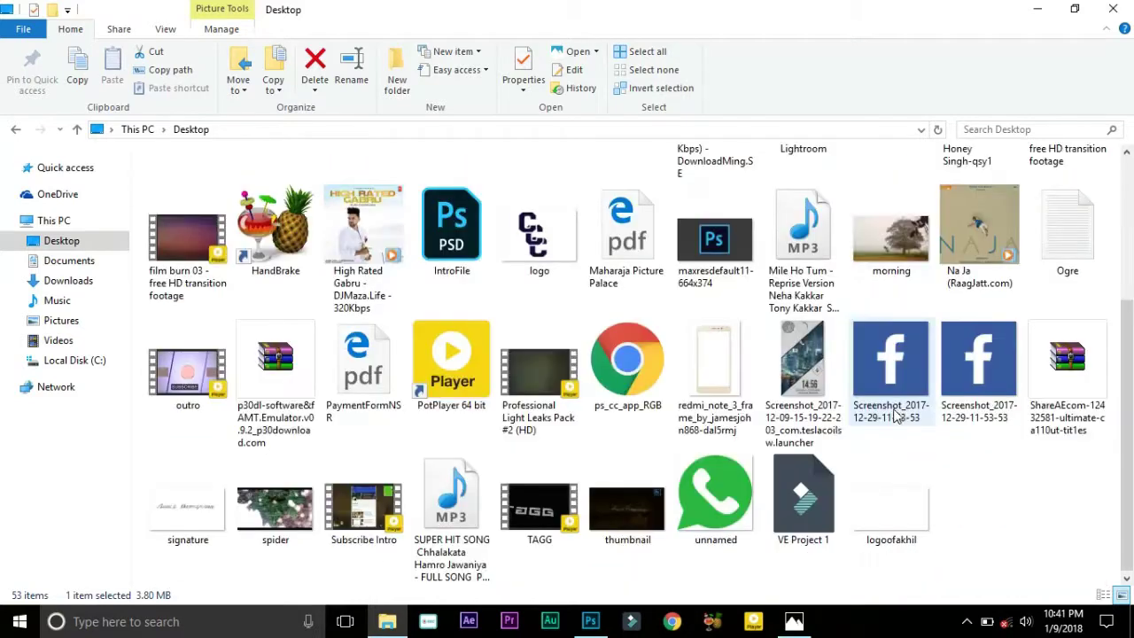
{"action": "left_click", "coordinate": [897, 514]}
{"action": "mouse_move", "coordinate": [898, 514]}
{"action": "left_mouse_down"}
{"action": "mouse_move", "coordinate": [596, 629]}
{"action": "mouse_move", "coordinate": [524, 321]}
{"action": "left_mouse_up"}
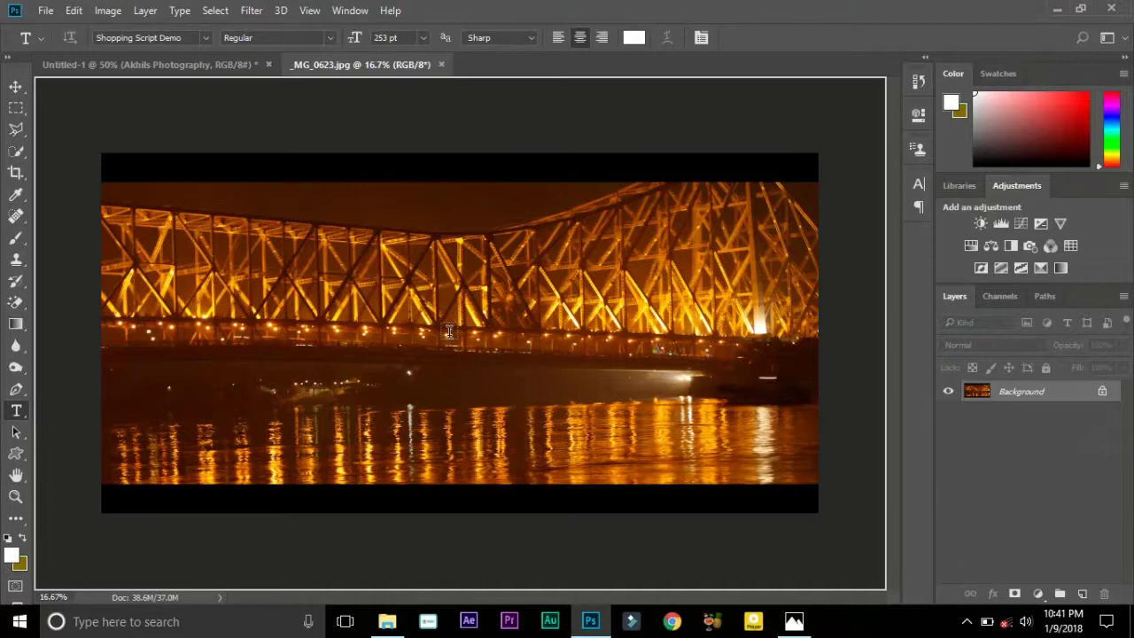
- Drop logoofakhil onto the bridge photo and commit it as a layer above the river
{"action": "left_click_drag", "start_coordinate": [449, 332], "coordinate": [463, 418]}
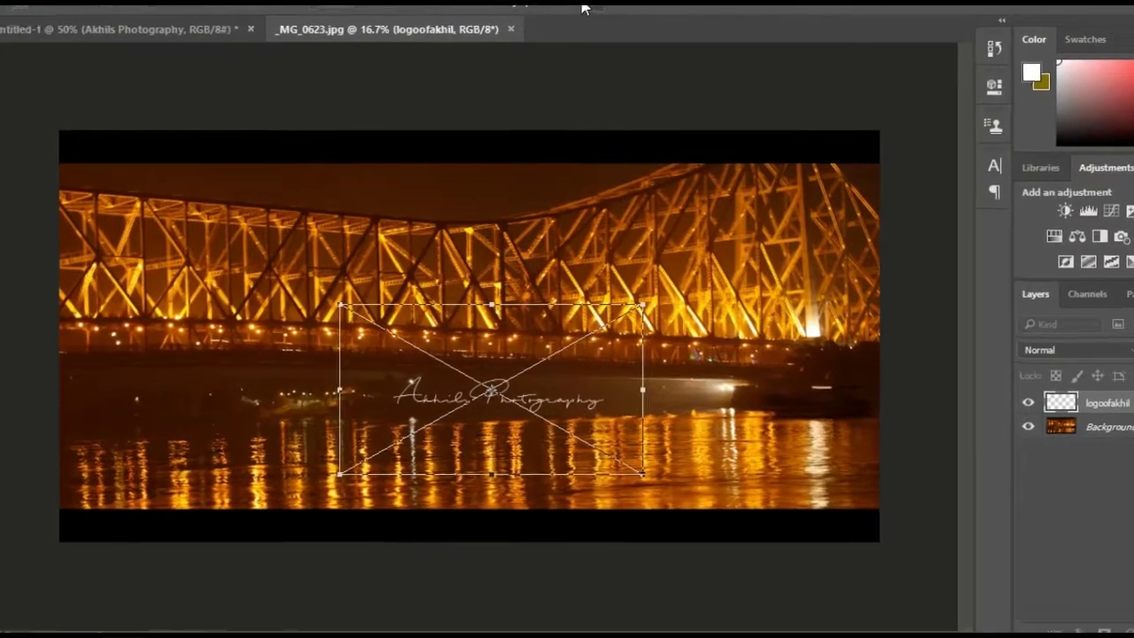
{"action": "key", "text": "Return"}
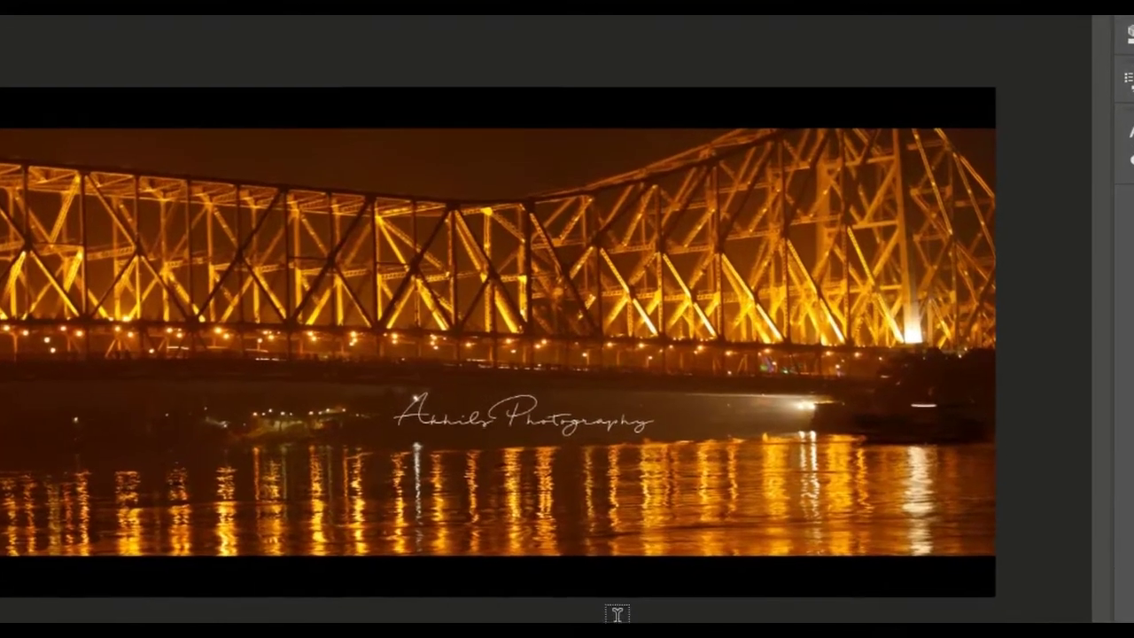